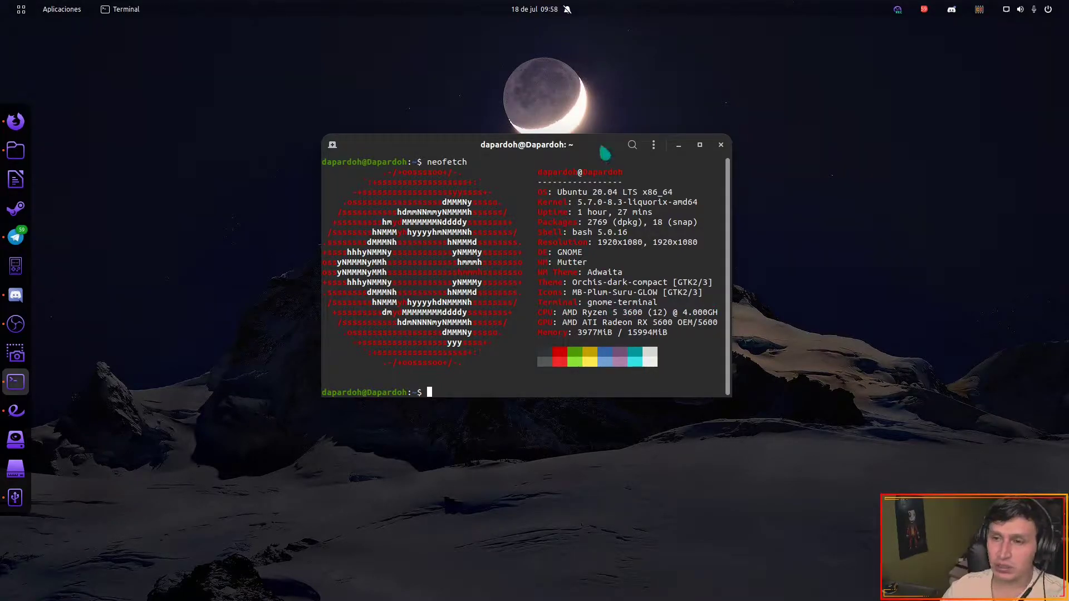
# Query the installed OpenGL version with glxinfo | grep "OpenGL version".
pyautogui.moveTo(605, 152); pyautogui.dragTo(598, 144)
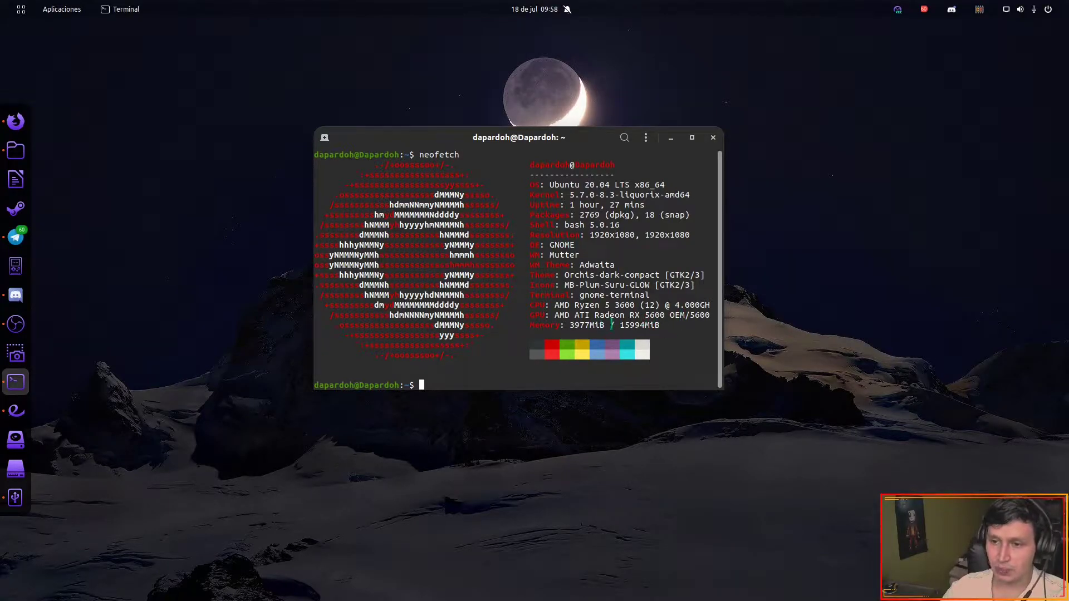
pyautogui.moveTo(624, 321); pyautogui.dragTo(647, 322)
pyautogui.moveTo(596, 147); pyautogui.dragTo(599, 96)
pyautogui.write('glxinfo | grep "OpenGL version"')
pyautogui.press('Return')
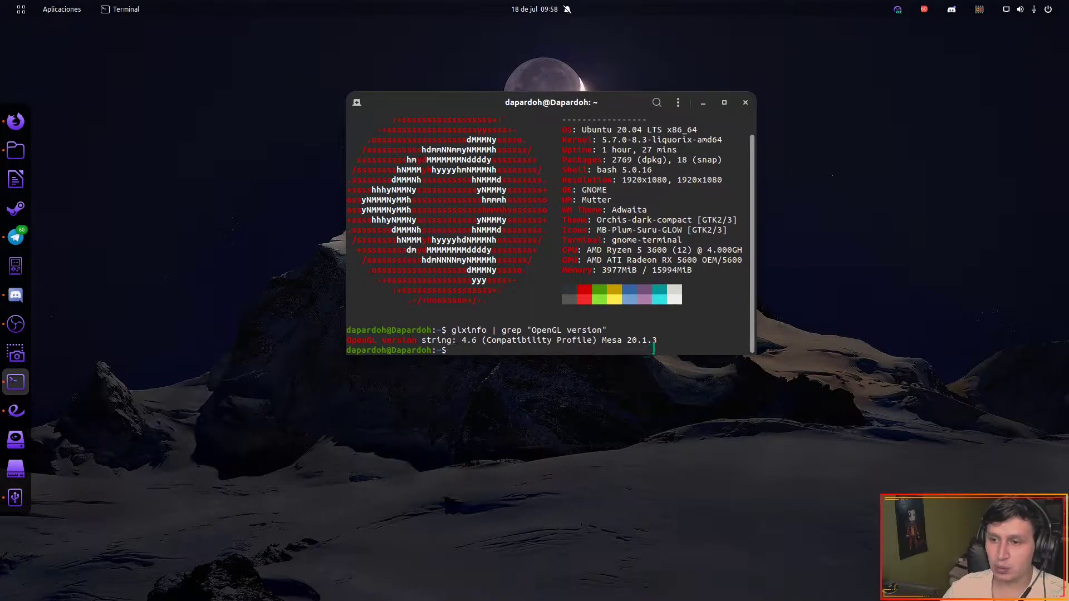
# Check the installed Wine version with wine --version, and close the terminal.
pyautogui.write('wine --version')
pyautogui.press('Return')
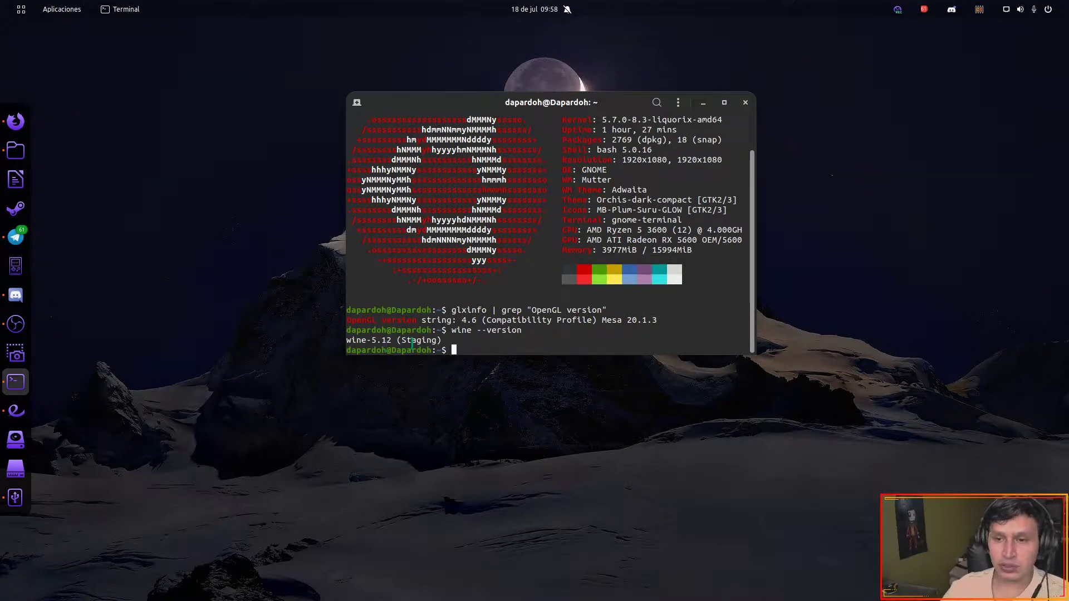
pyautogui.moveTo(404, 341); pyautogui.dragTo(428, 341)
pyautogui.hotkey('ctrl', 'd')
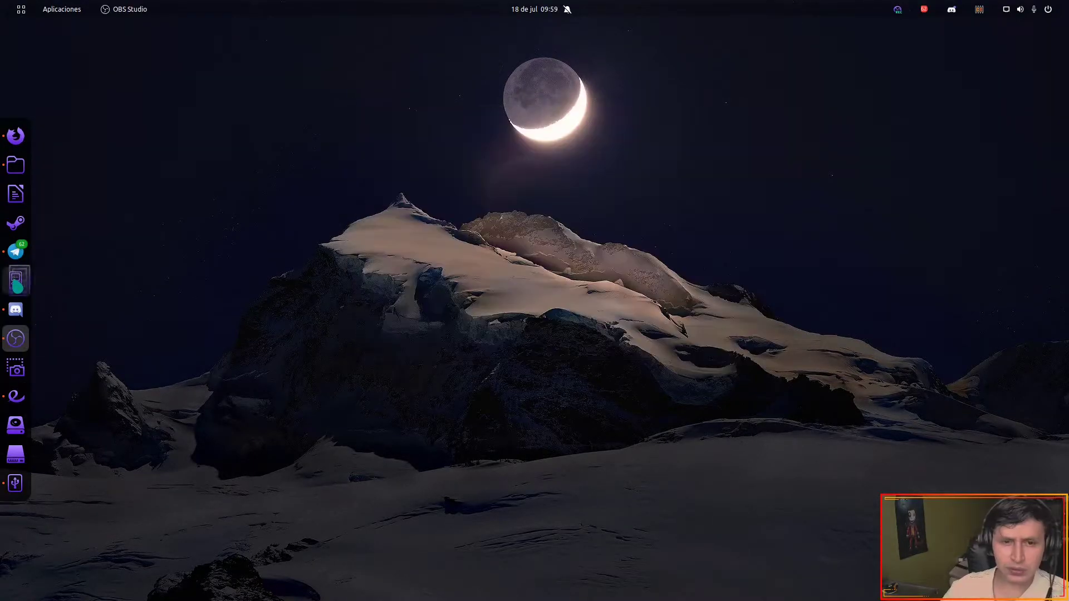
# Switch to Lutris and search Lutris.net for "epic games".
pyautogui.press('super+6')
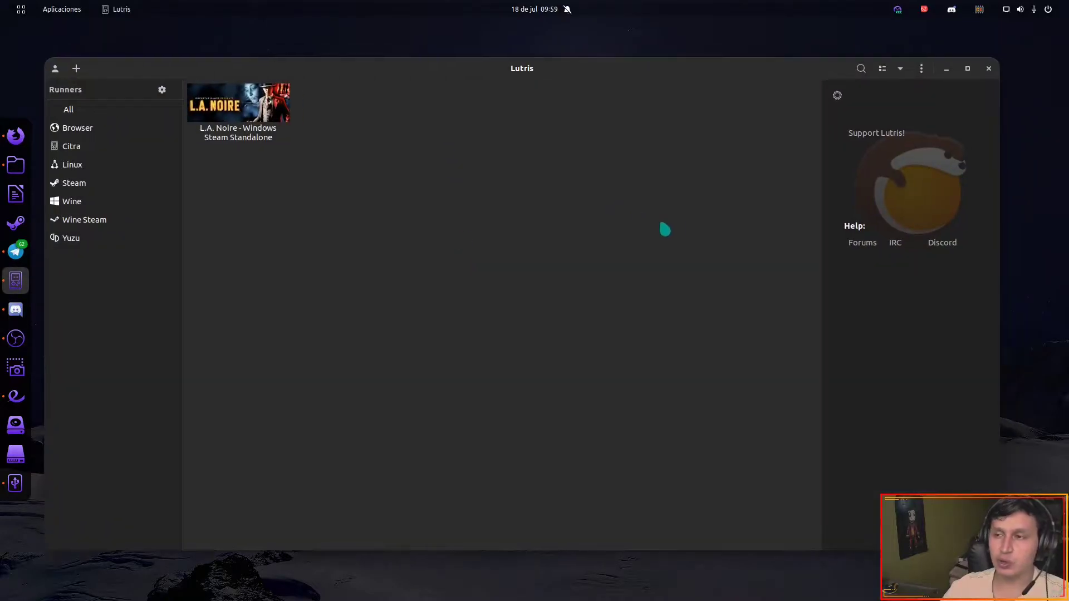
pyautogui.click(922, 68)
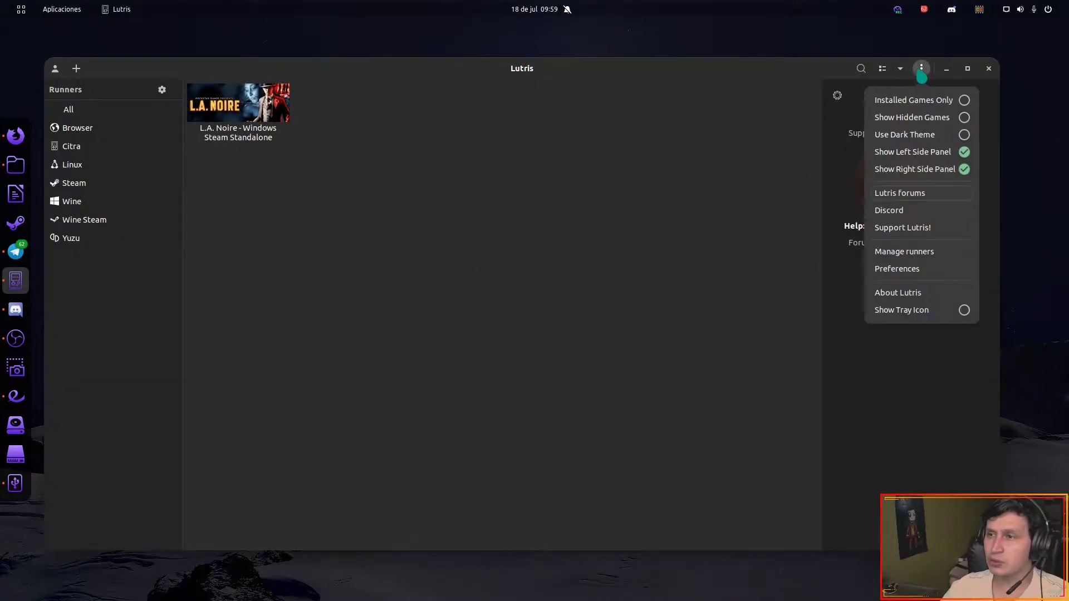
pyautogui.click(725, 85)
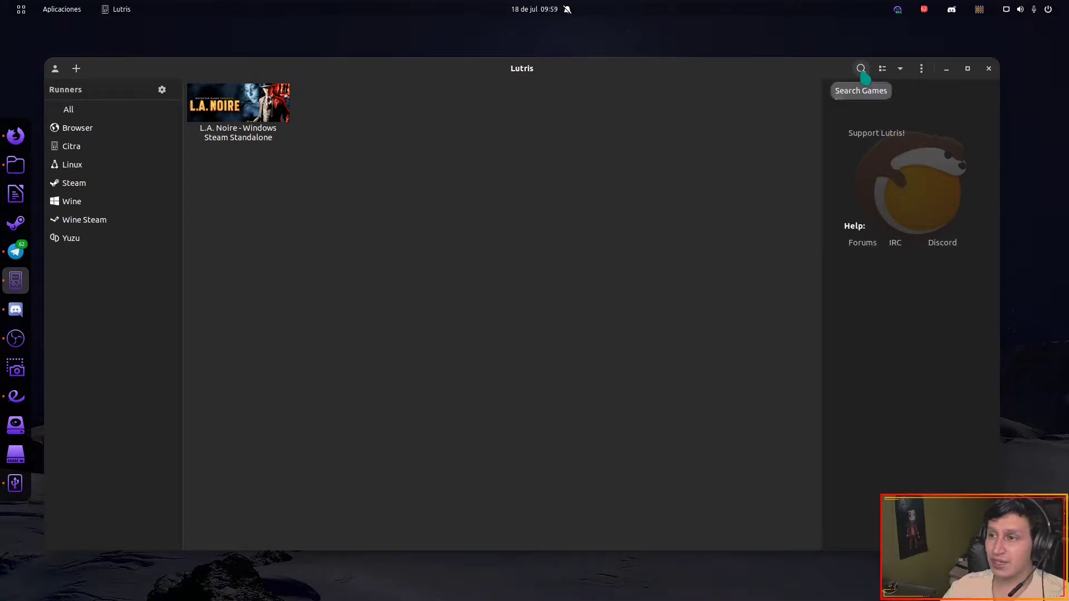
pyautogui.click(861, 68)
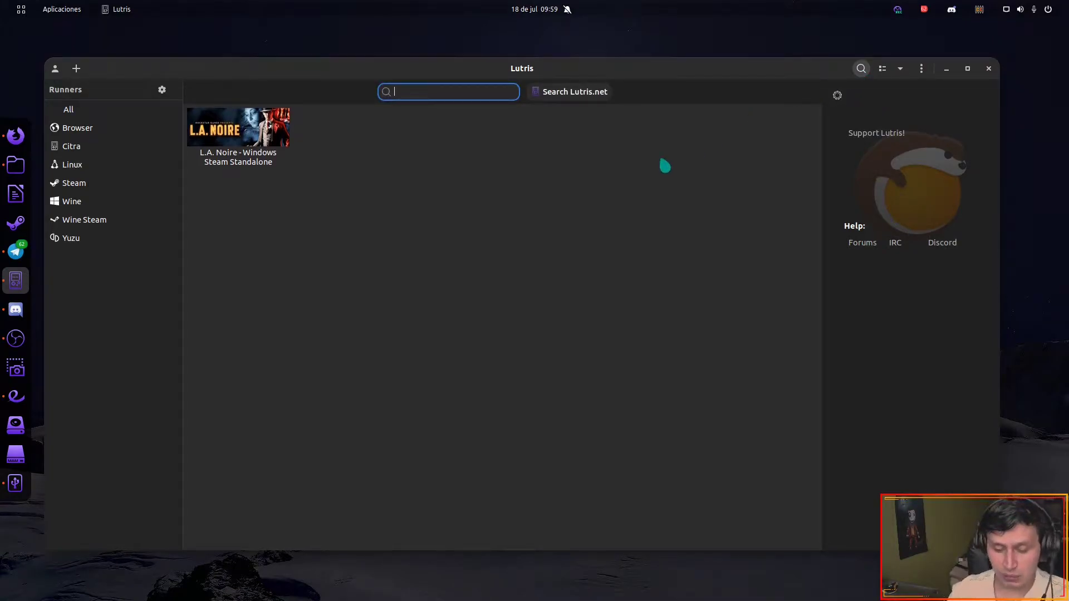
pyautogui.write('epic games')
pyautogui.click(579, 99)
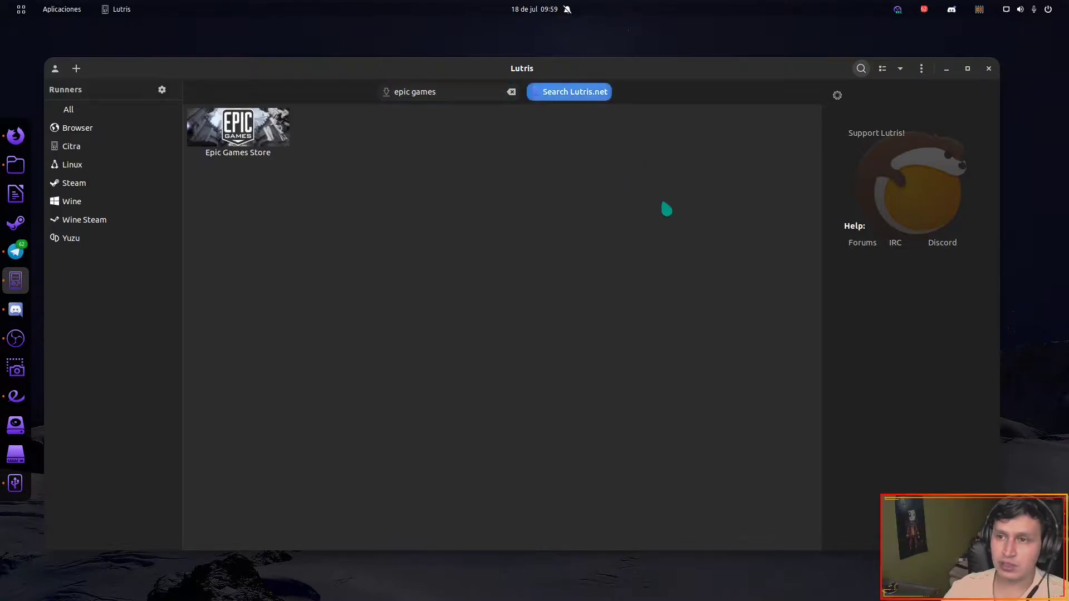
# Select Epic Games Store in the search results and proceed with its installer to the installation directory selection.
pyautogui.click(262, 142)
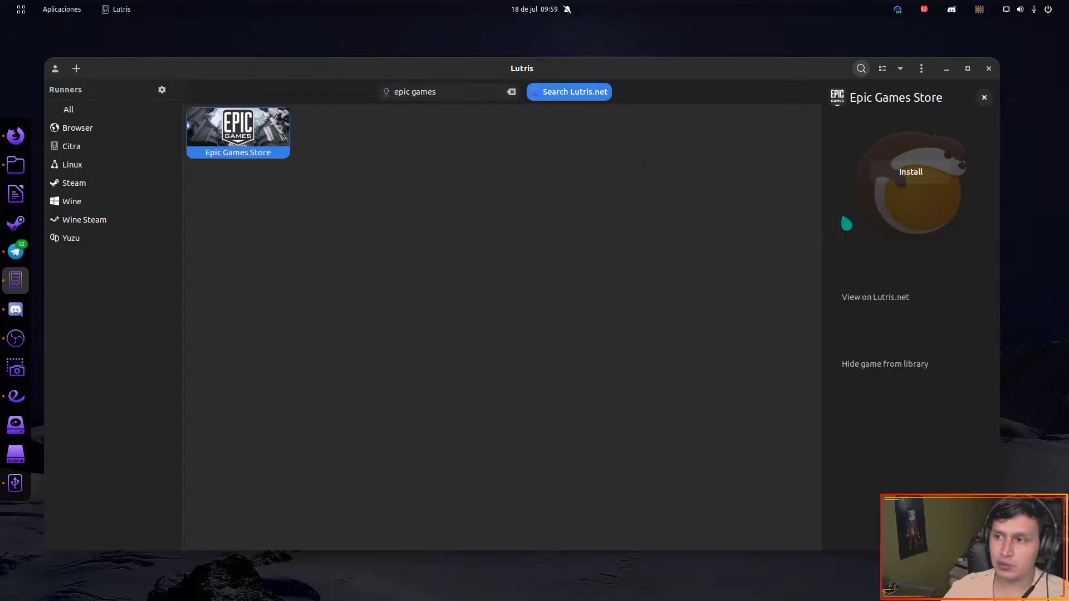
pyautogui.click(908, 171)
pyautogui.click(661, 254)
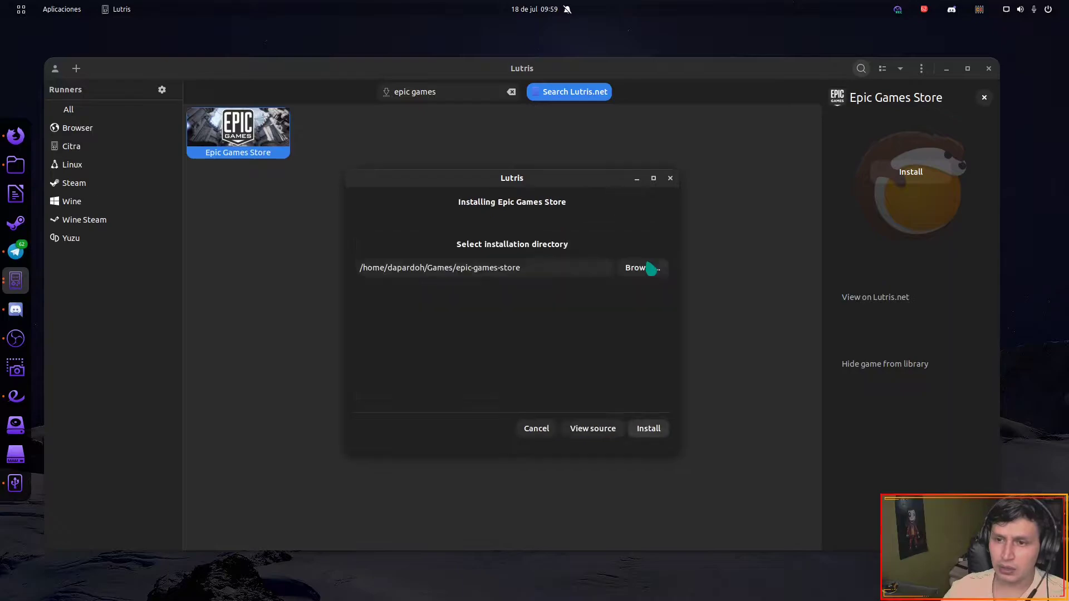
pyautogui.moveTo(545, 179); pyautogui.dragTo(533, 174)
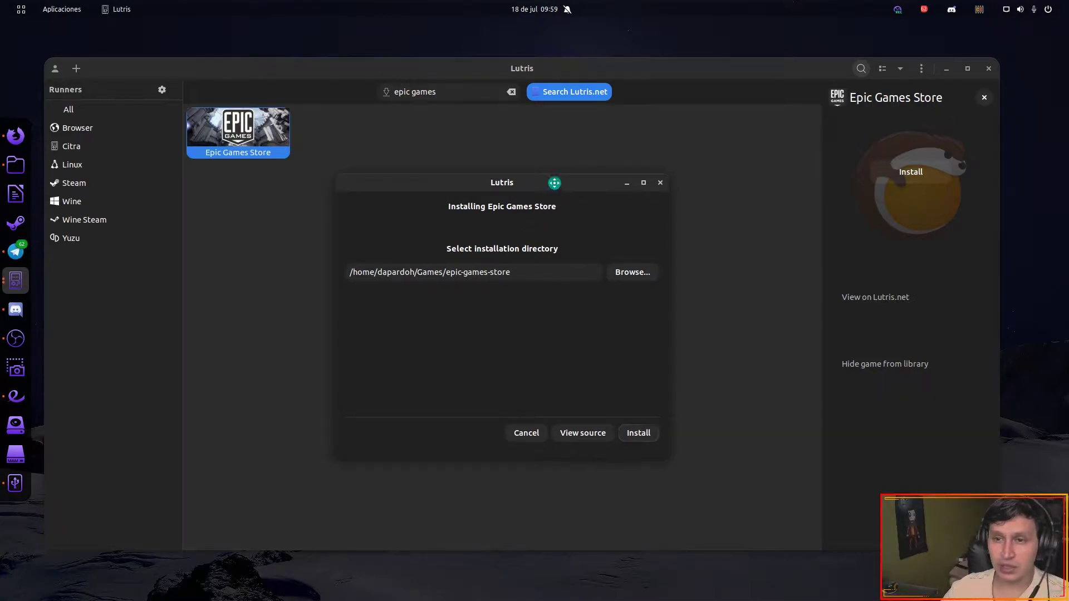
pyautogui.moveTo(554, 182); pyautogui.dragTo(555, 174)
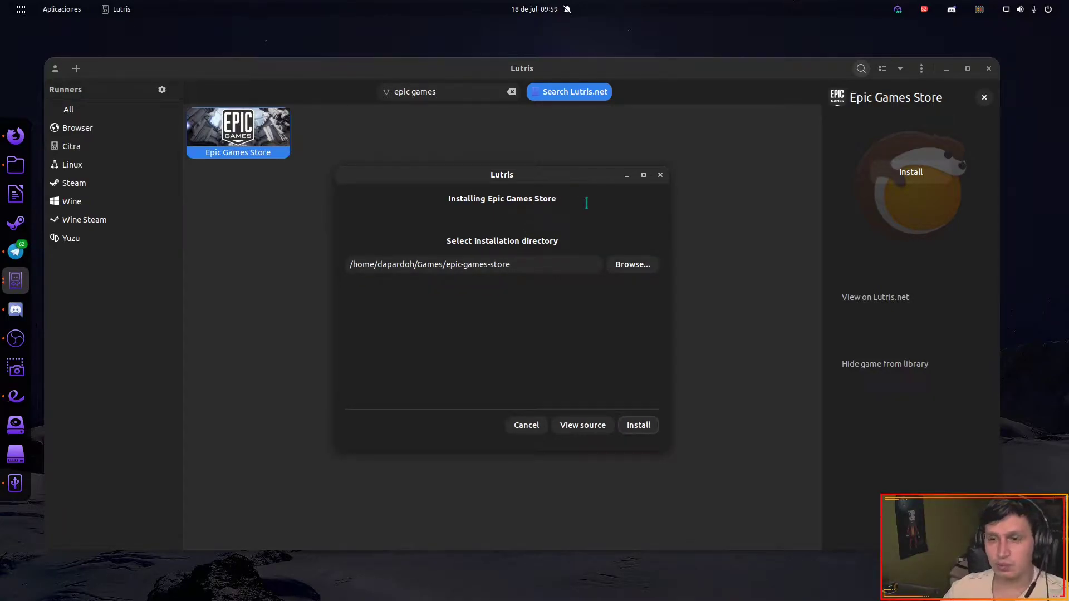
pyautogui.moveTo(568, 177); pyautogui.dragTo(543, 176)
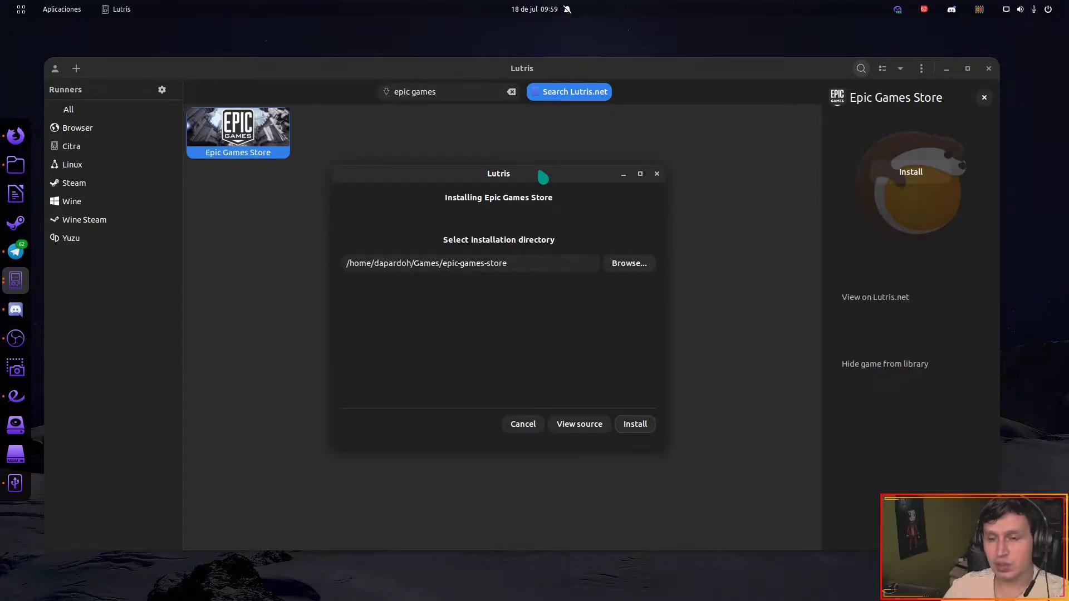
# In the file manager, create a folder named torchligth on the M2 linux drive, and get back to the installer.
pyautogui.click(18, 169)
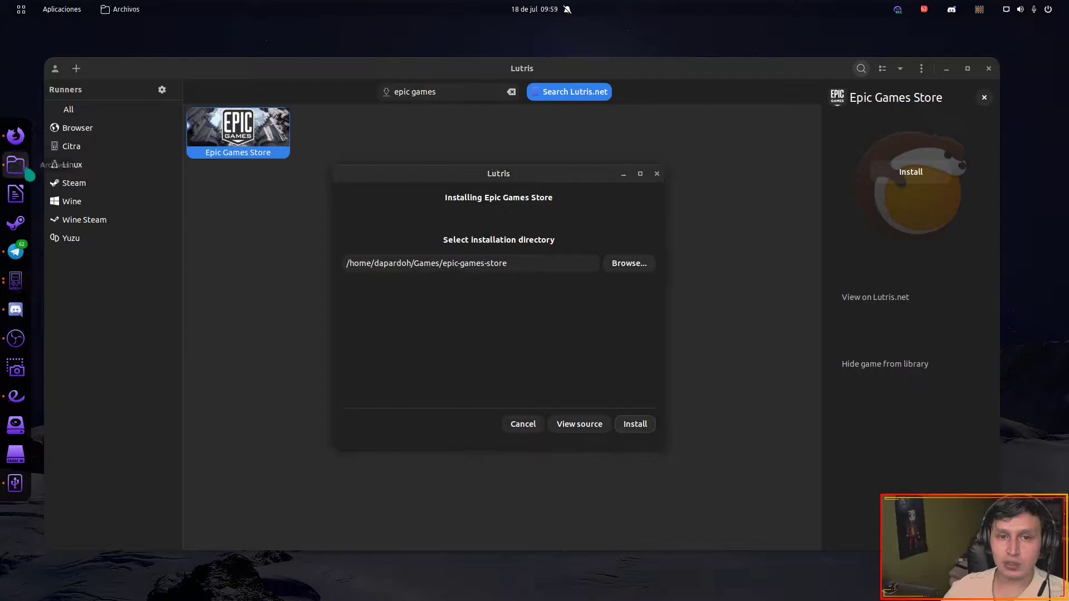
pyautogui.moveTo(240, 34); pyautogui.dragTo(537, 84)
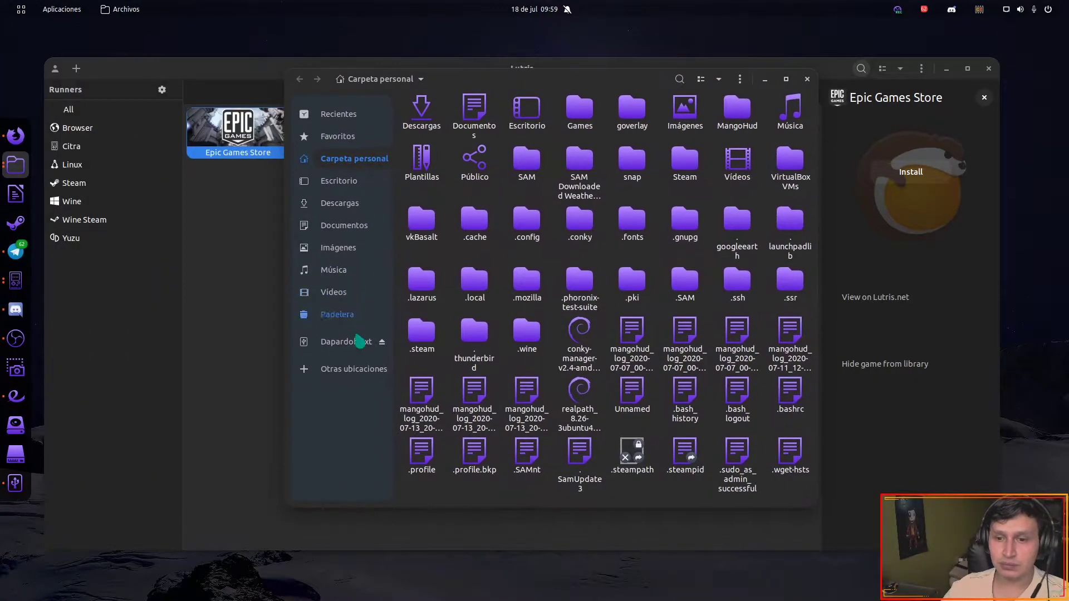
pyautogui.click(368, 368)
pyautogui.click(468, 176)
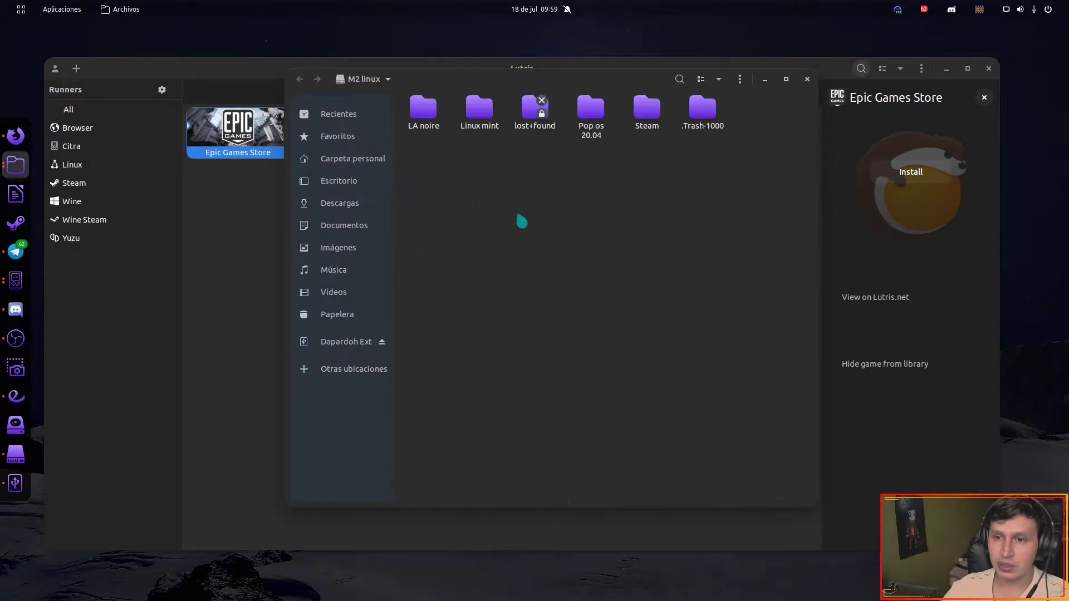
pyautogui.rightClick(495, 204)
pyautogui.click(534, 210)
pyautogui.write('torchligth')
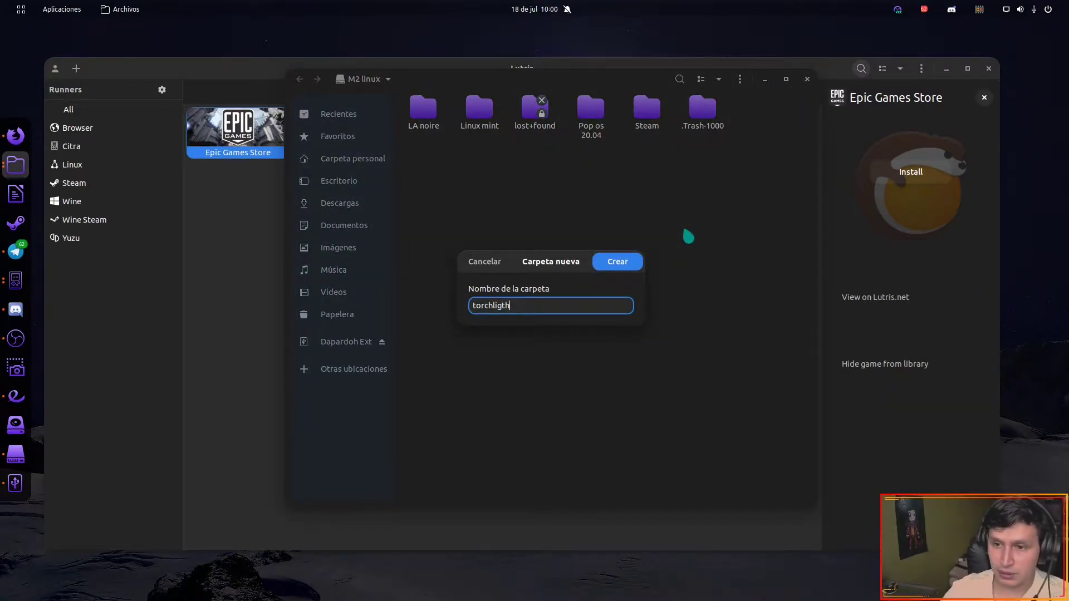
pyautogui.click(628, 266)
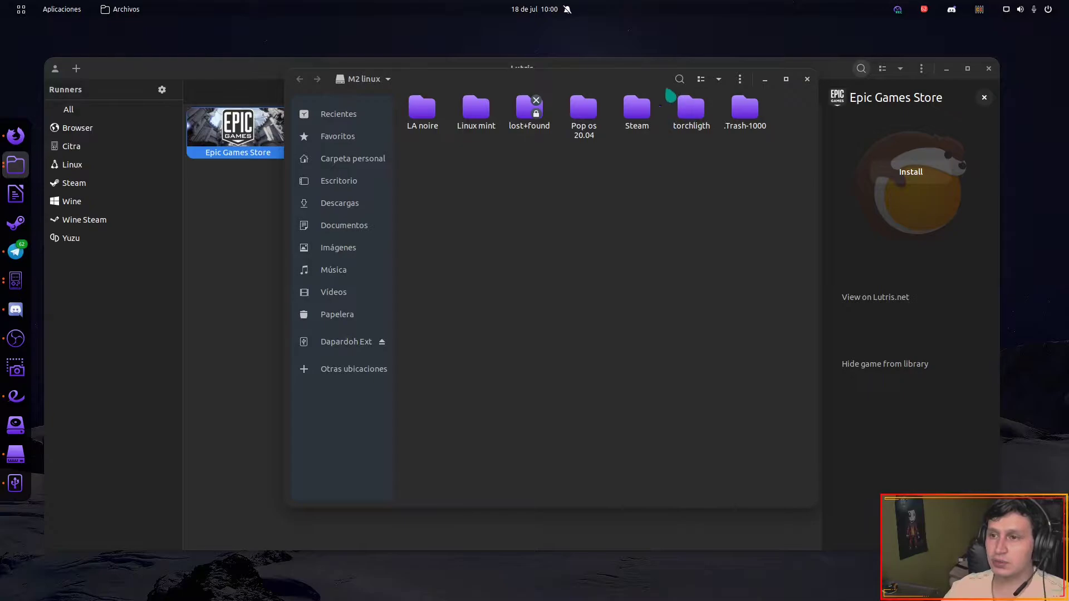
pyautogui.click(766, 107)
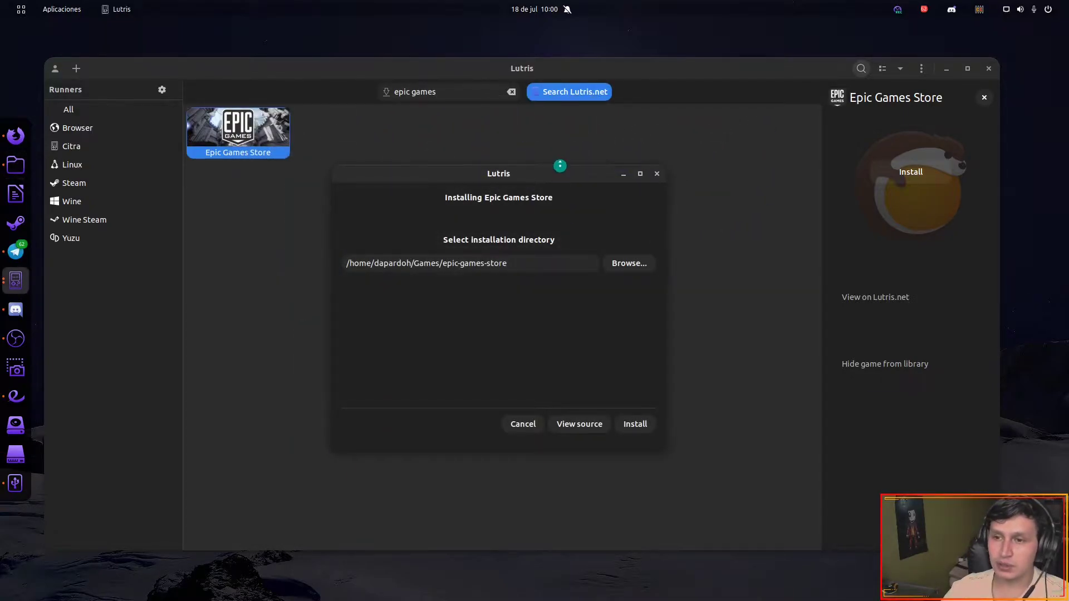
# Run the Epic Games Store installation and close the installer when it completes, without creating shortcuts.
pyautogui.click(634, 261)
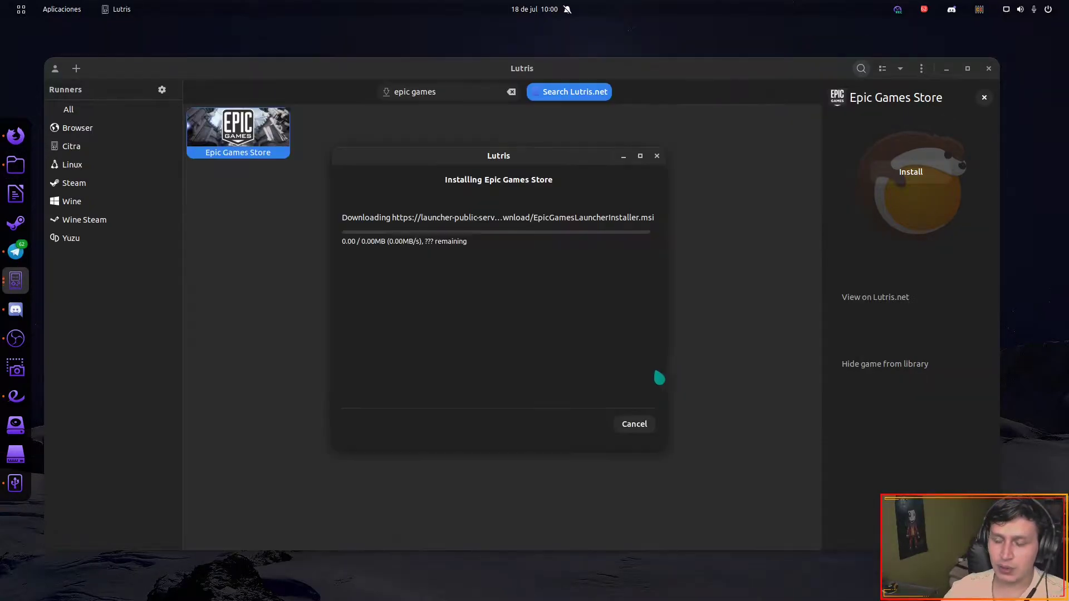
pyautogui.moveTo(579, 161); pyautogui.dragTo(596, 160)
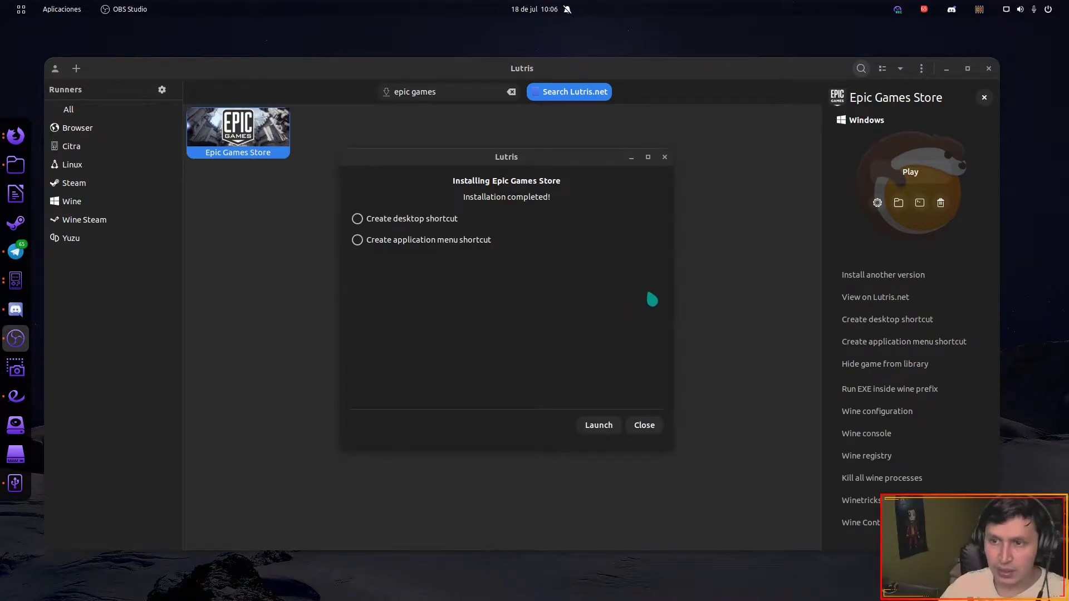
pyautogui.click(653, 426)
# Open the system options in the Lutris preferences.
pyautogui.moveTo(648, 63); pyautogui.dragTo(646, 55)
pyautogui.click(920, 62)
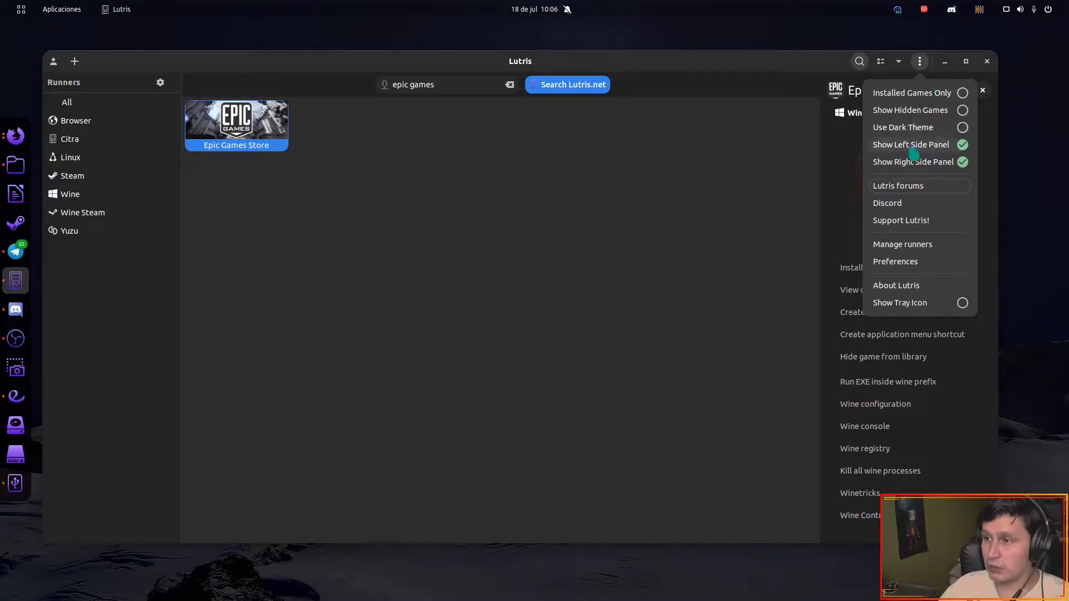
pyautogui.click(918, 263)
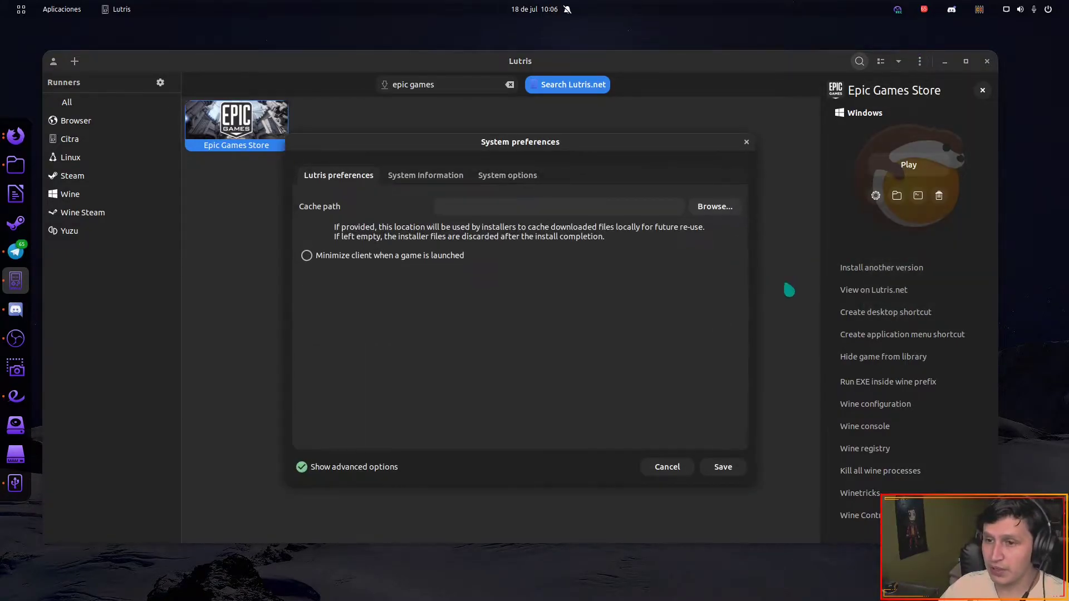
pyautogui.click(542, 178)
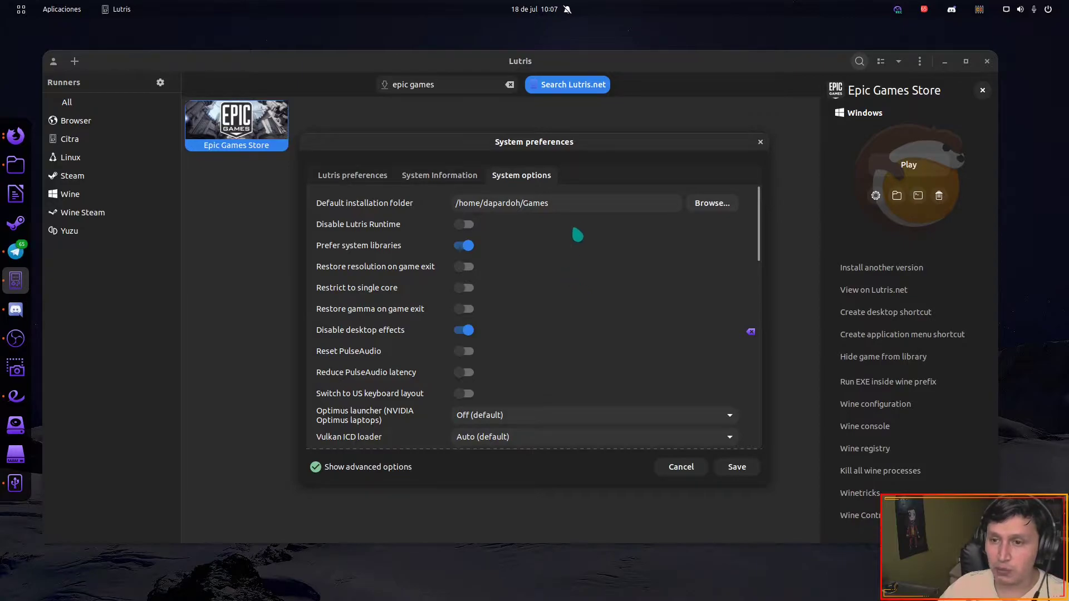
pyautogui.moveTo(606, 144); pyautogui.dragTo(604, 131)
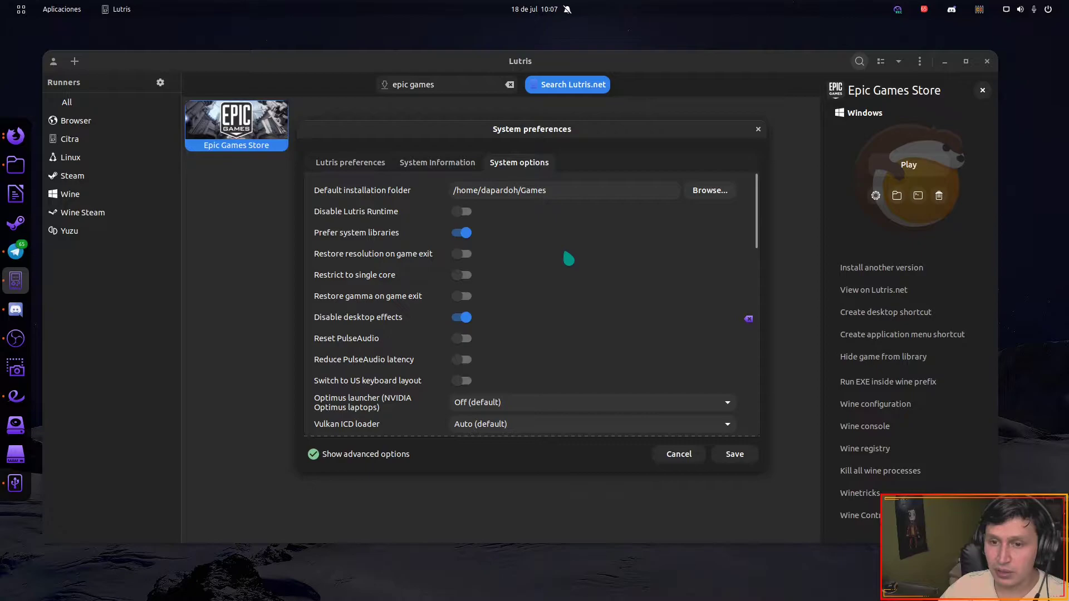
# Examine the global system options, especially desktop effects, the ACO shader compiler and the description of Feral gamemode.
pyautogui.scroll(-1, 569, 258)
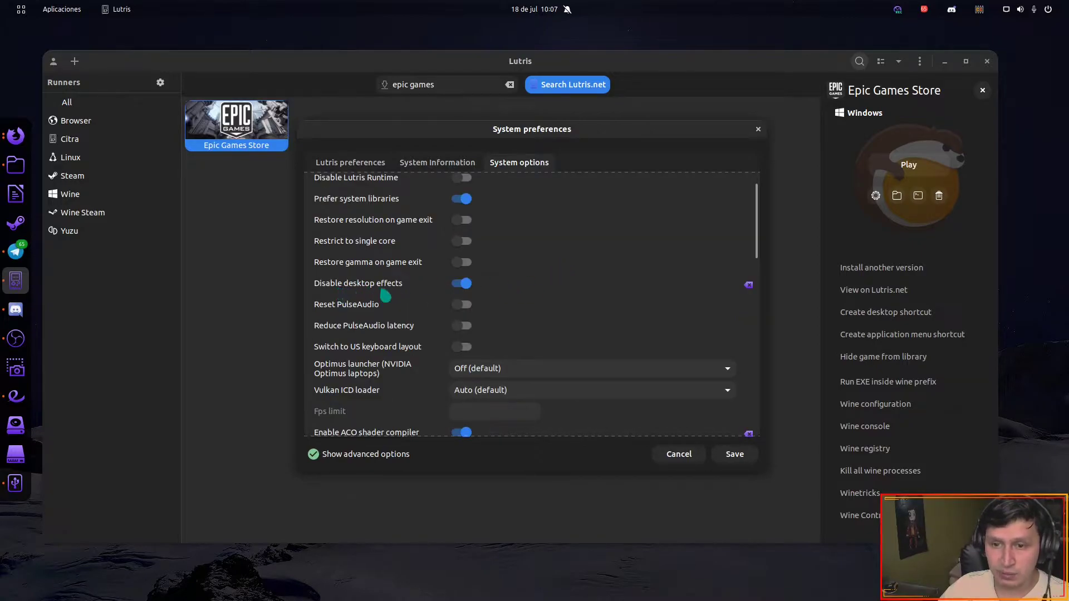
pyautogui.moveTo(760, 212); pyautogui.dragTo(317, 286)
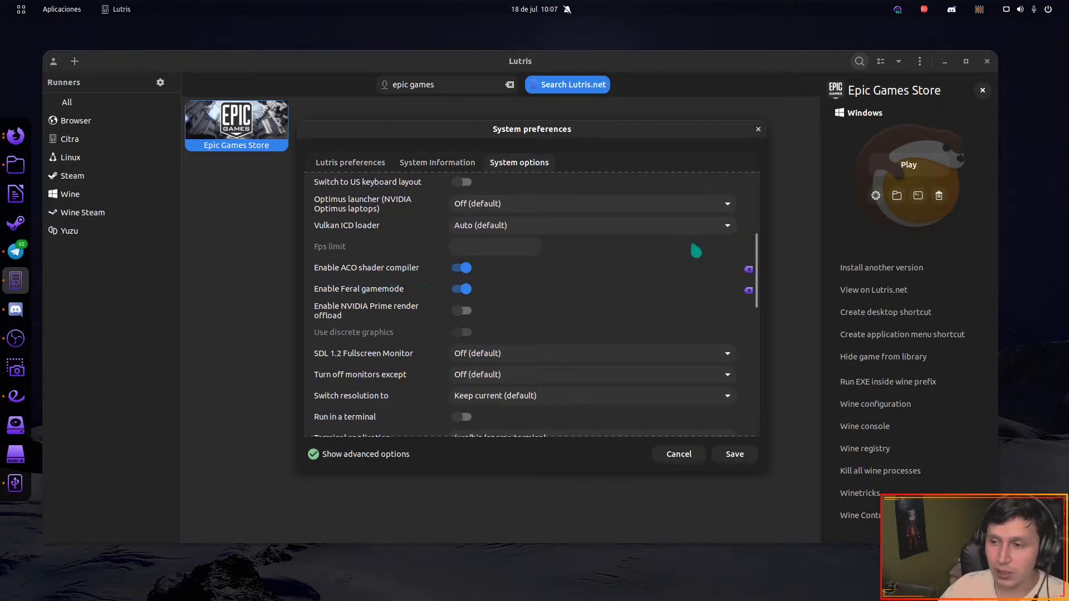
pyautogui.moveTo(759, 254); pyautogui.dragTo(759, 262)
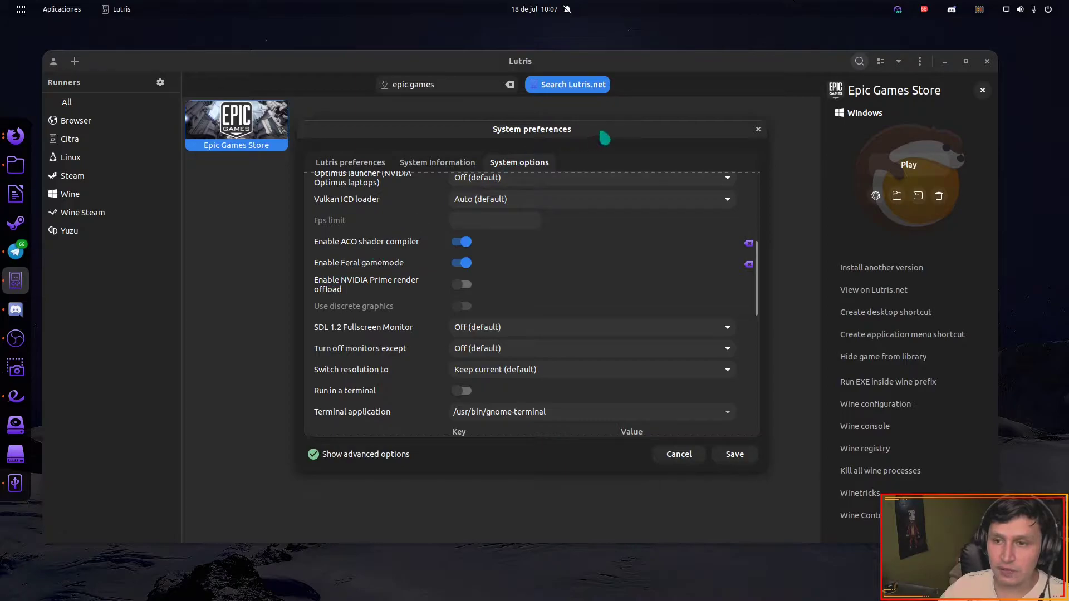
pyautogui.moveTo(603, 138); pyautogui.dragTo(599, 128)
pyautogui.moveTo(676, 121); pyautogui.dragTo(695, 128)
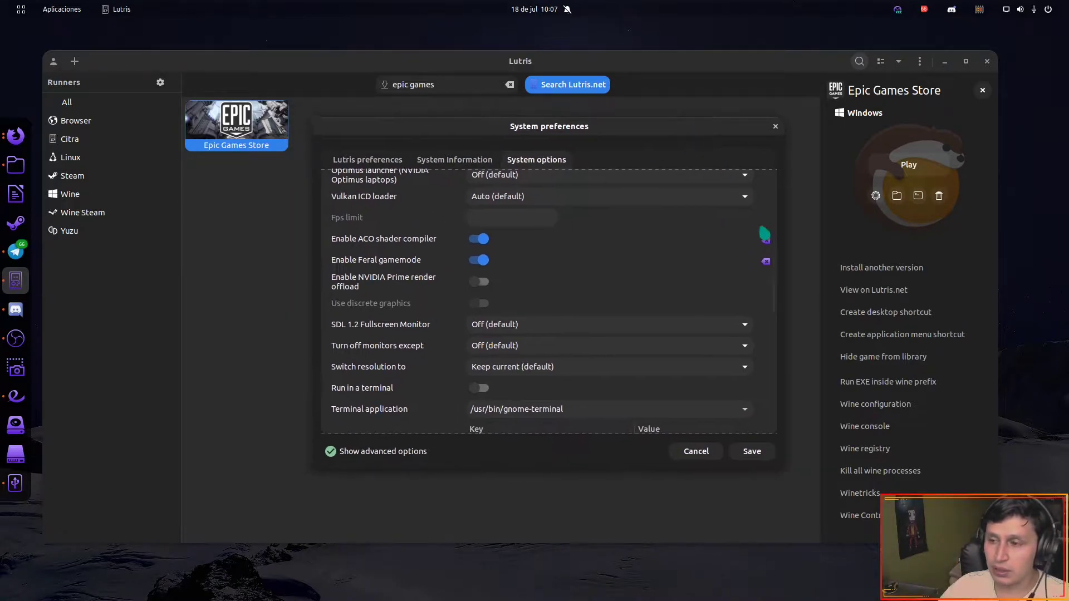
pyautogui.scroll(-3, 774, 267)
pyautogui.scroll(1, 779, 275)
pyautogui.scroll(1, 779, 272)
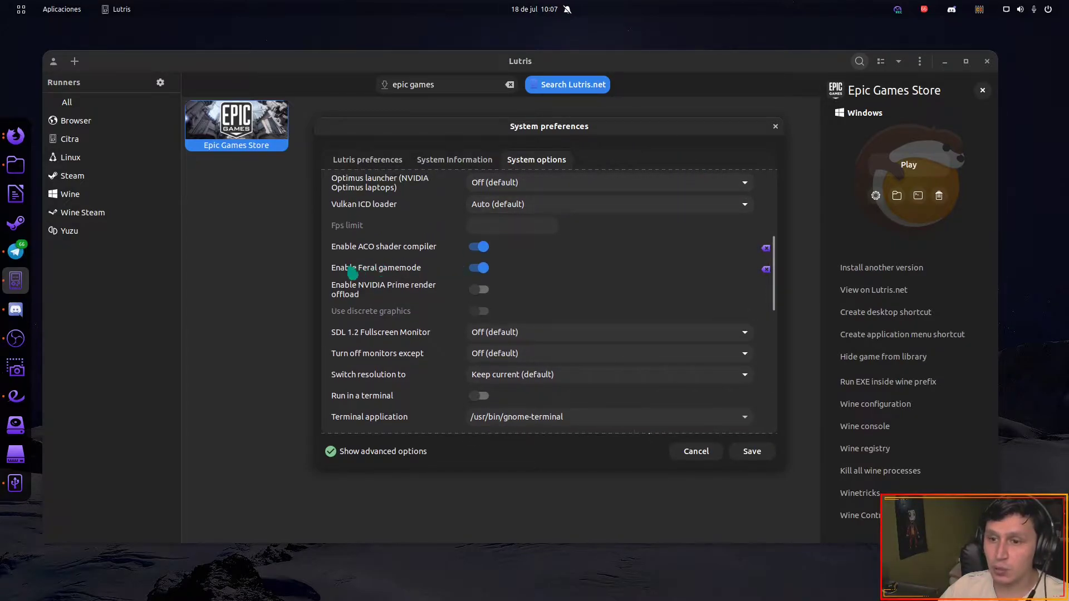
pyautogui.moveTo(350, 273)
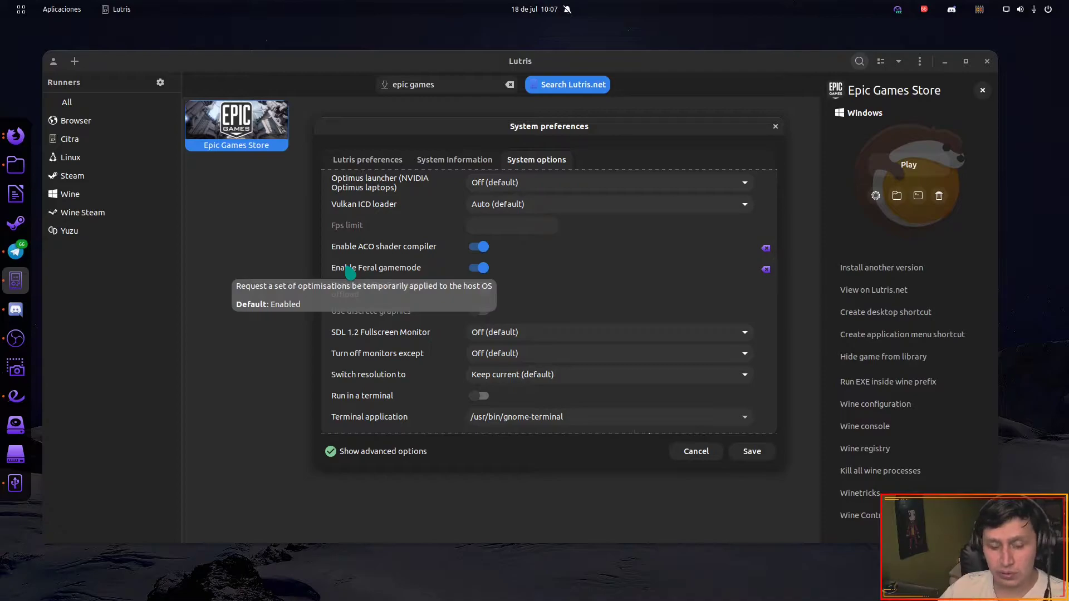
pyautogui.moveTo(617, 127)
pyautogui.mouseDown()
pyautogui.moveTo(601, 137)
pyautogui.moveTo(611, 141)
pyautogui.mouseUp()
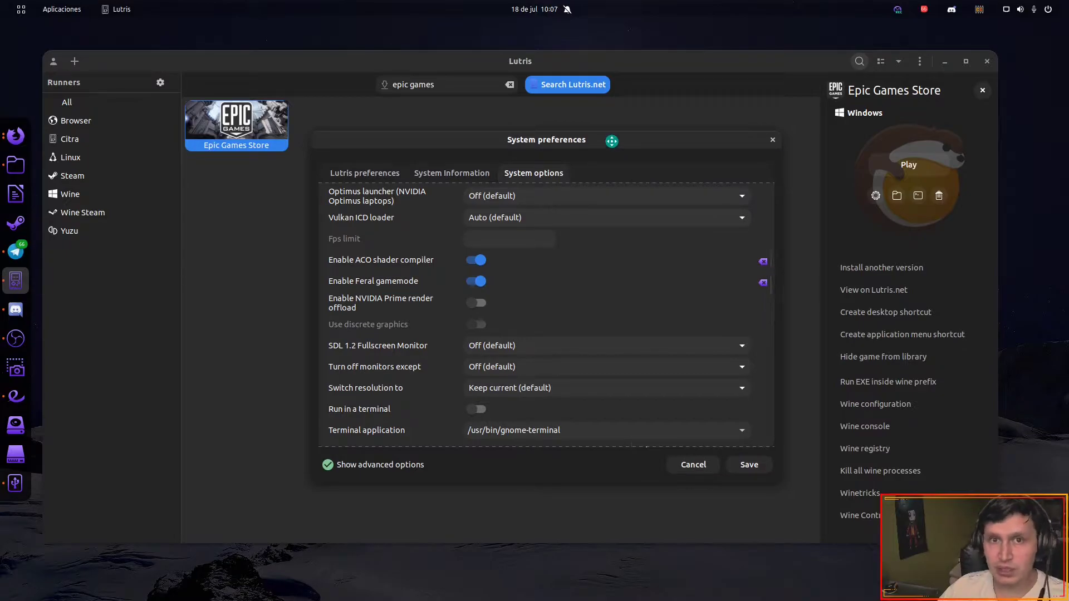
pyautogui.moveTo(612, 141); pyautogui.dragTo(608, 138)
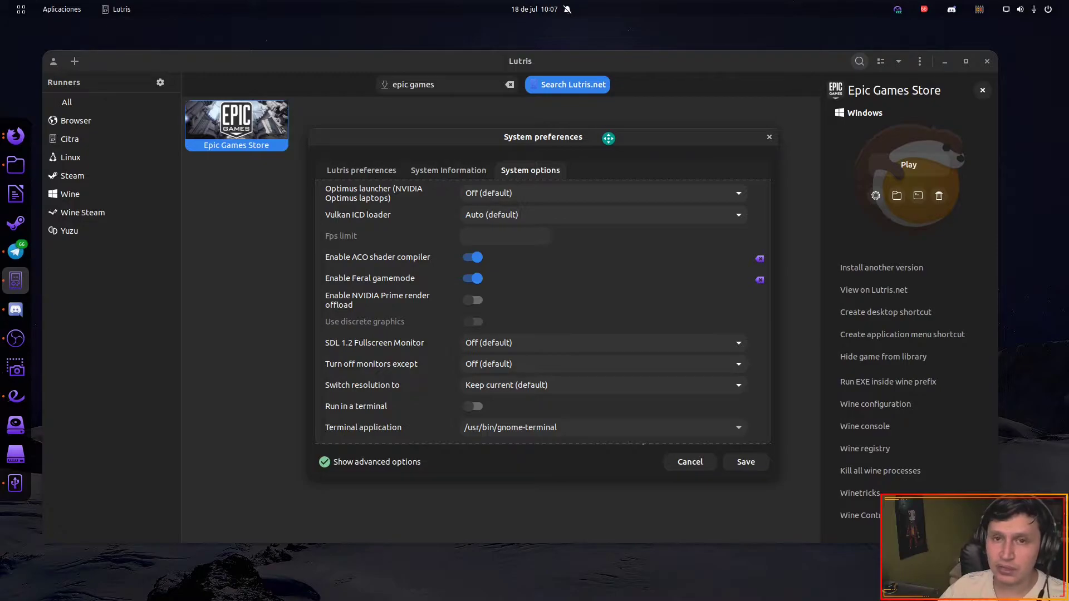
pyautogui.moveTo(649, 136); pyautogui.dragTo(634, 120)
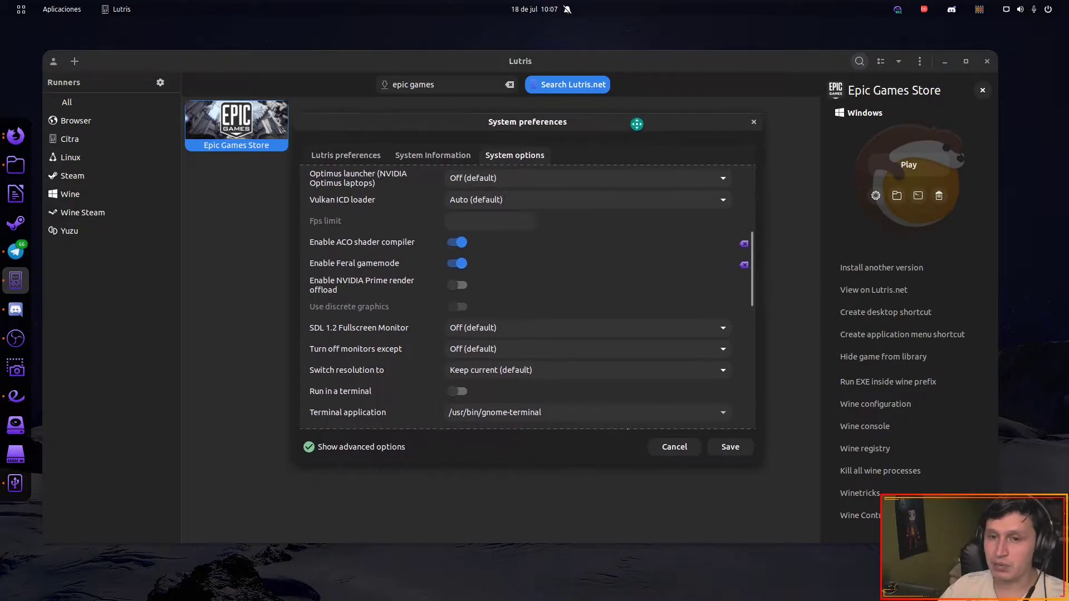
# Examine the environment variables and the command prefix in the system options, and save the preferences.
pyautogui.scroll(-2, 751, 287)
pyautogui.moveTo(751, 287); pyautogui.dragTo(751, 334)
pyautogui.moveTo(619, 120); pyautogui.dragTo(603, 139)
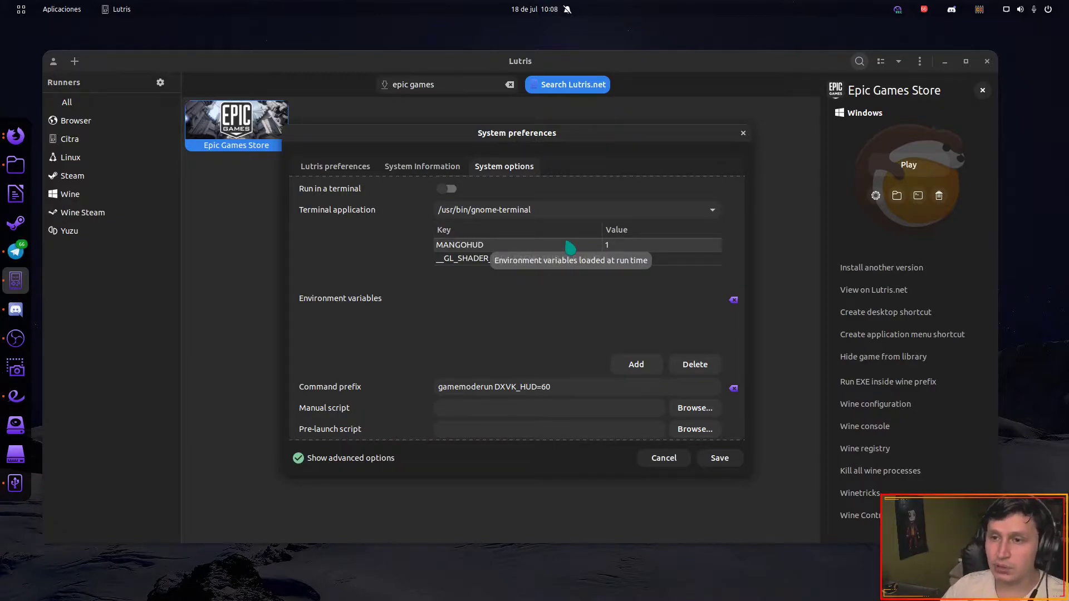
pyautogui.moveTo(602, 134)
pyautogui.mouseDown()
pyautogui.moveTo(592, 129)
pyautogui.moveTo(607, 132)
pyautogui.mouseUp()
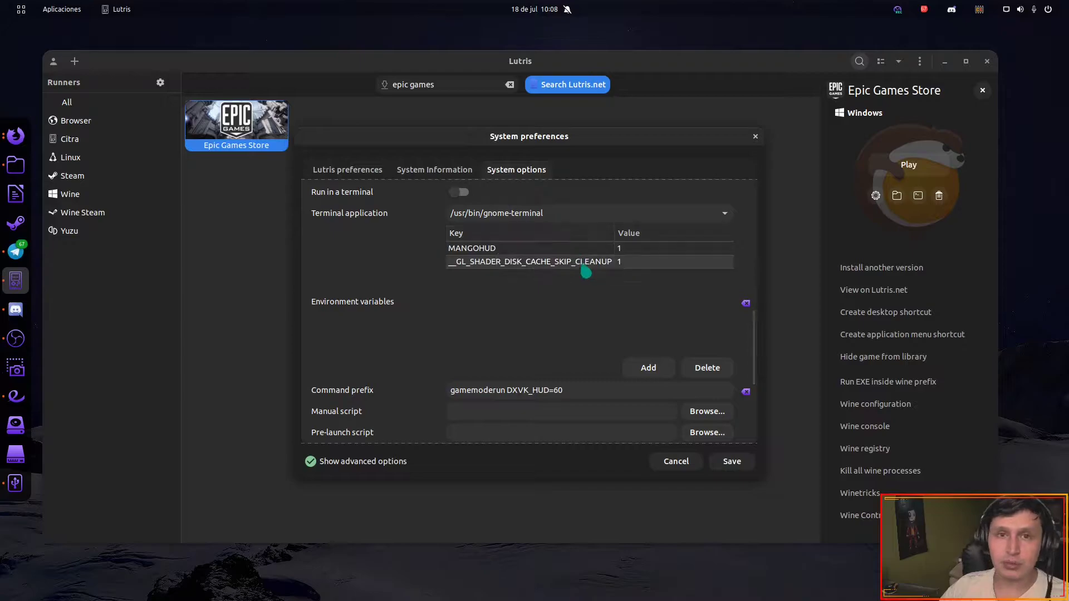
pyautogui.moveTo(673, 137); pyautogui.dragTo(663, 140)
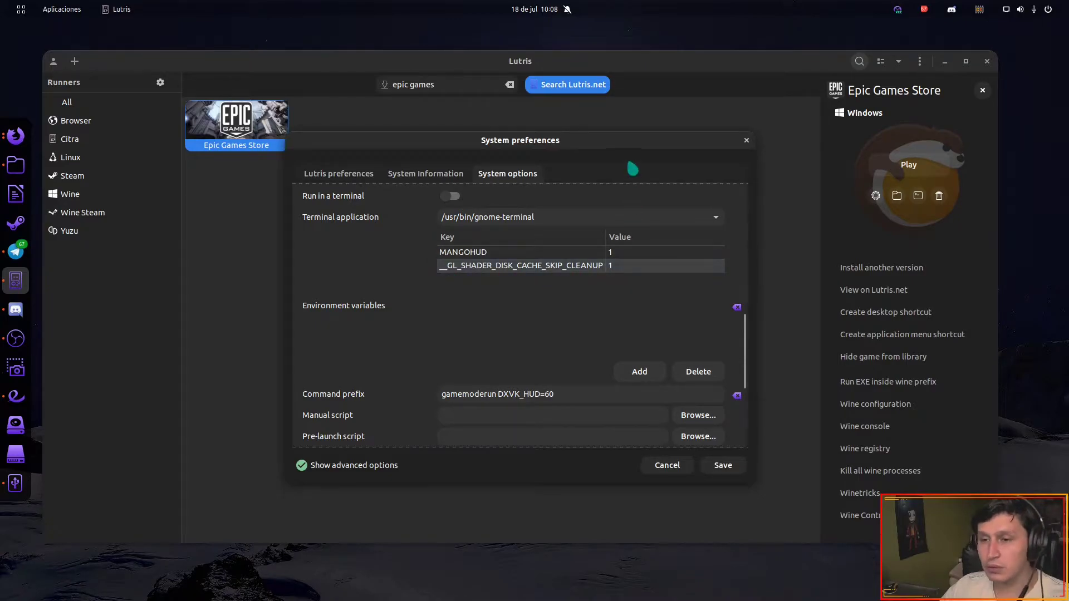
pyautogui.moveTo(601, 144); pyautogui.dragTo(599, 140)
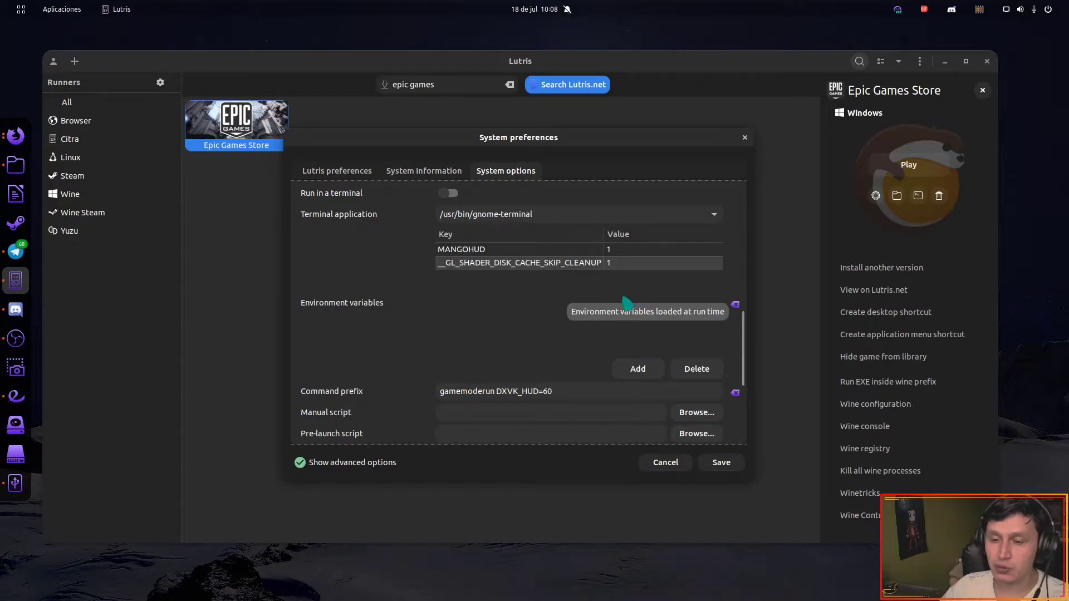
pyautogui.scroll(-1, 557, 329)
pyautogui.moveTo(494, 357); pyautogui.dragTo(437, 356)
pyautogui.click(561, 362)
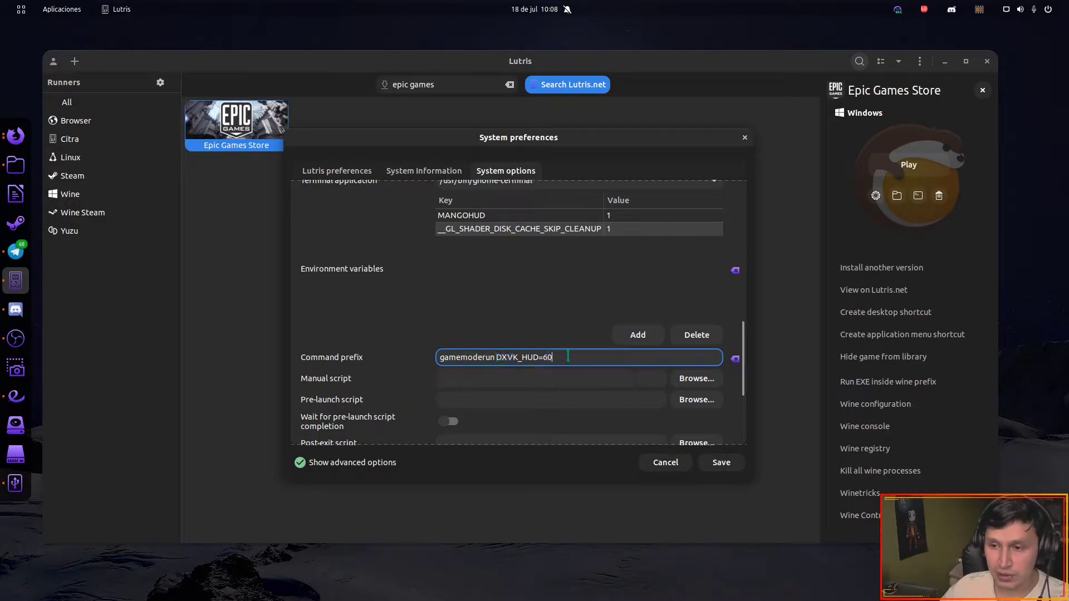
pyautogui.scroll(5, 751, 317)
pyautogui.scroll(3, 751, 316)
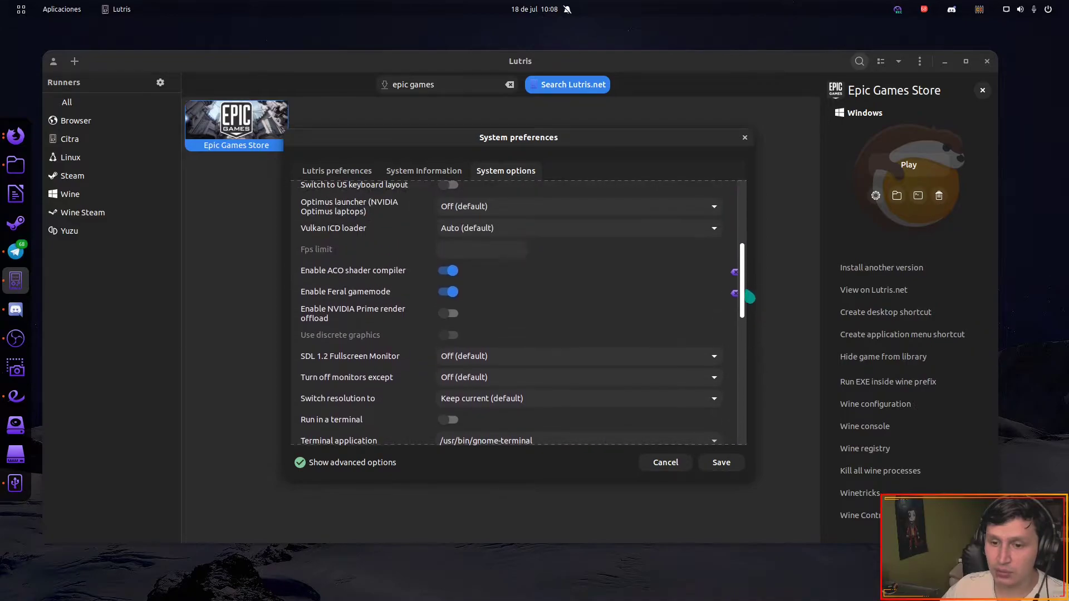
pyautogui.click(720, 464)
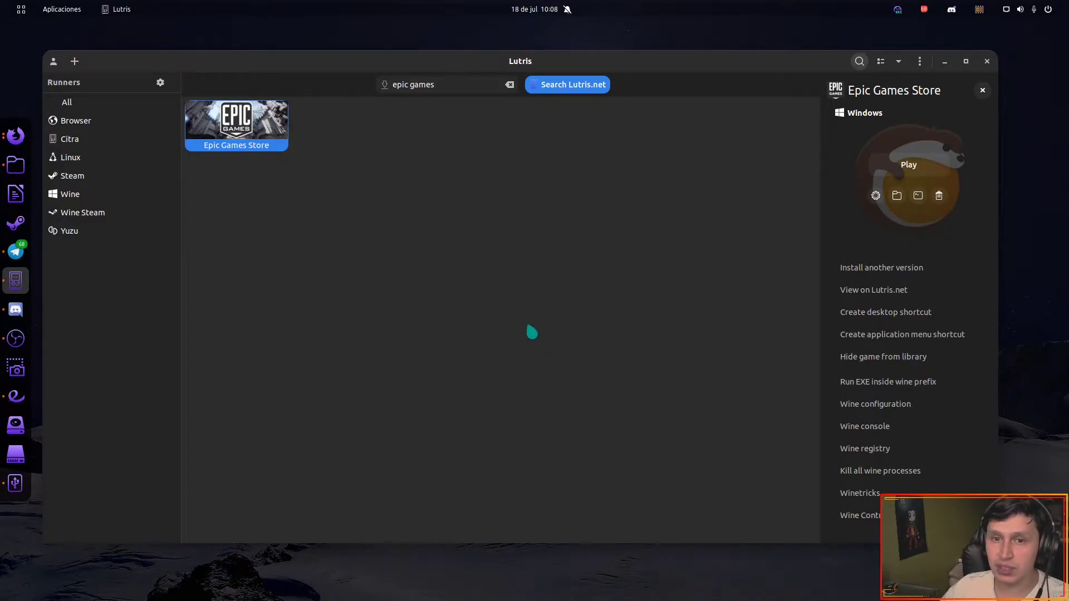
# Launch the Epic Games Store and start signing in with an Epic Games account.
pyautogui.click(911, 170)
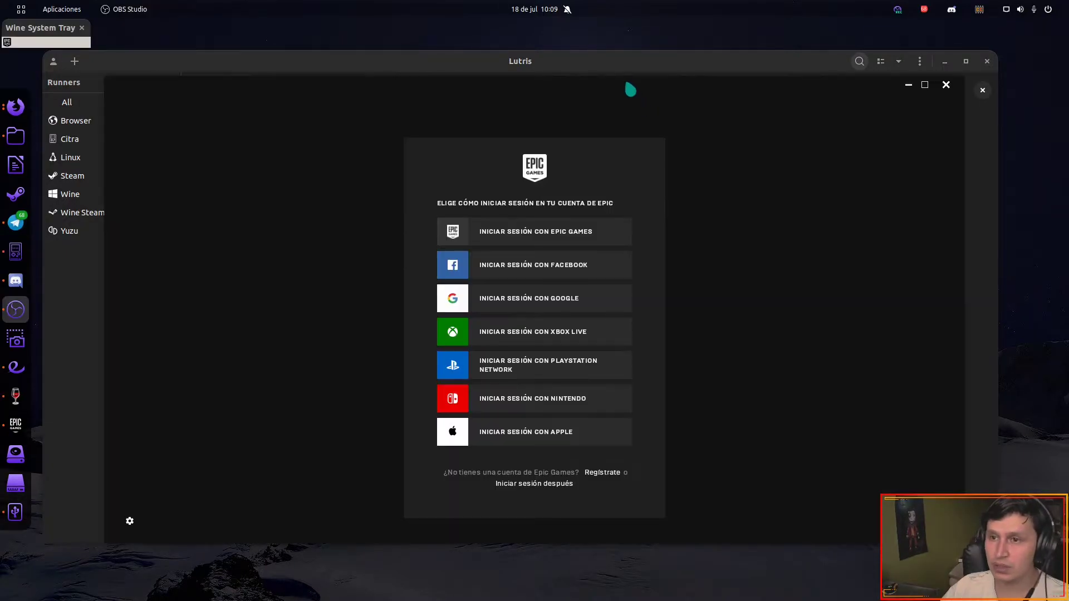
pyautogui.moveTo(624, 63); pyautogui.dragTo(652, 167)
pyautogui.click(656, 105)
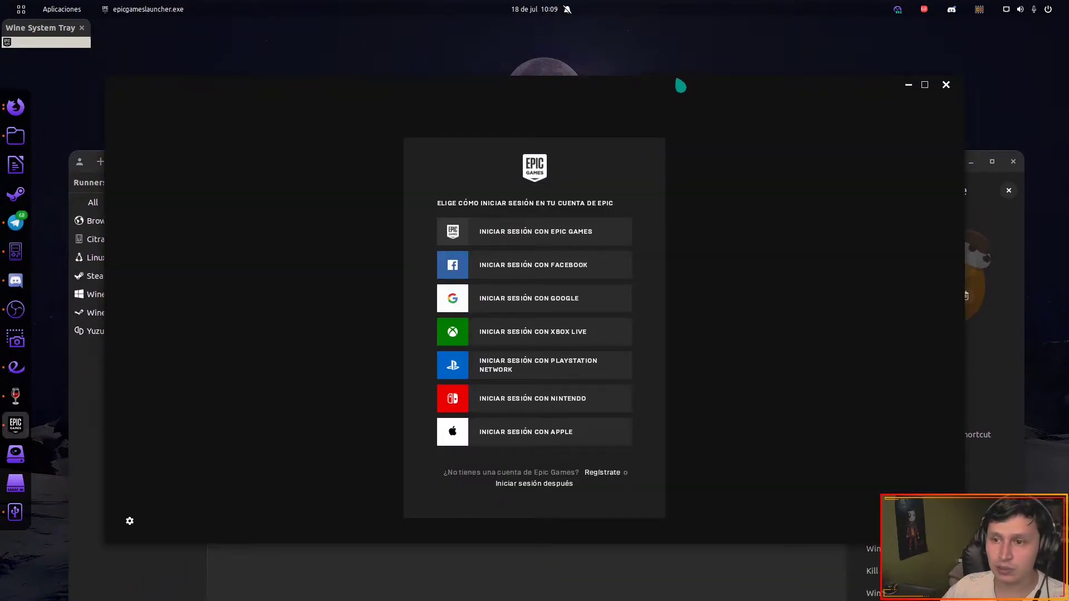
pyautogui.moveTo(667, 78); pyautogui.dragTo(673, 74)
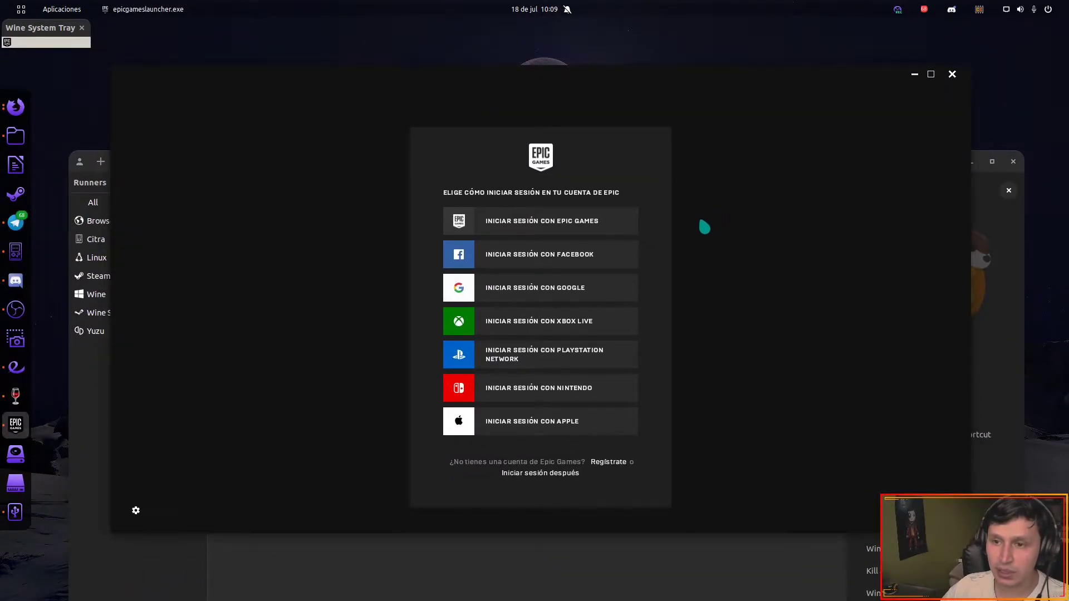
pyautogui.click(581, 225)
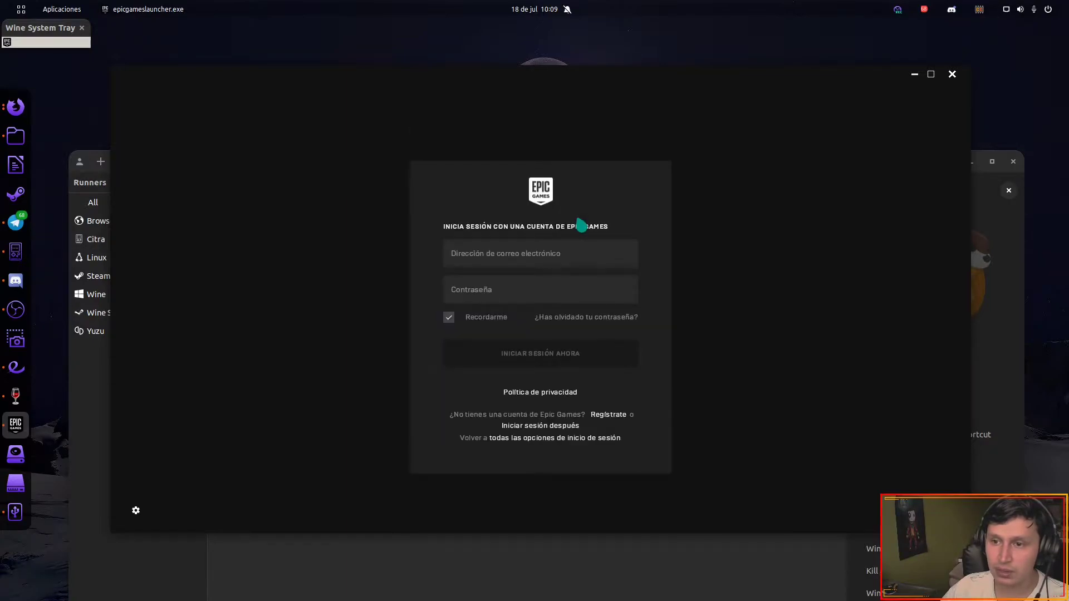
pyautogui.click(547, 253)
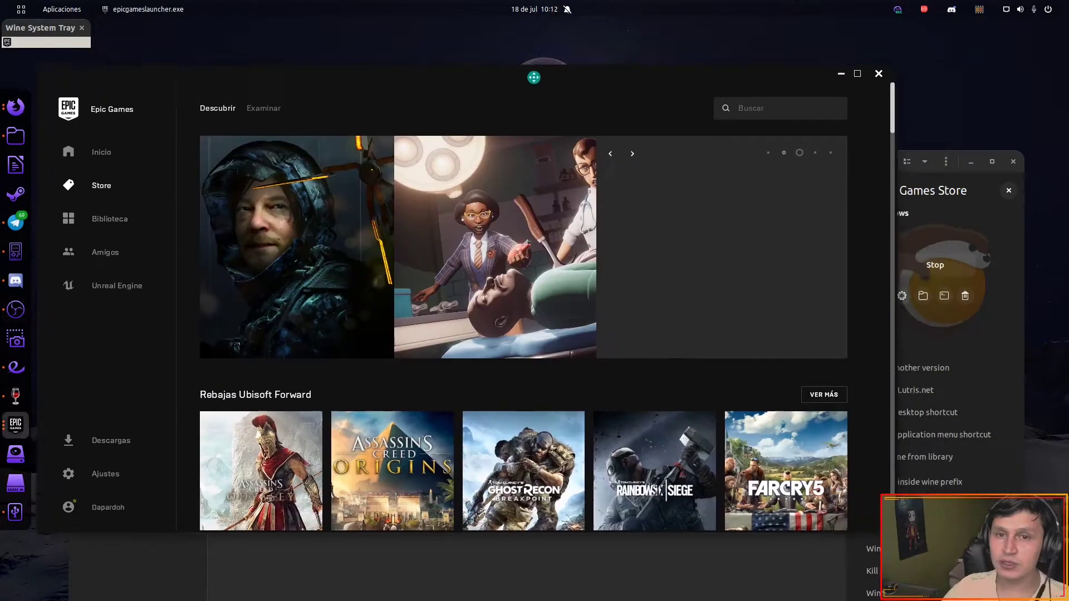
# View the free games in the store, and install Torchlight II from the library in C:\Program Files\Epic Games.
pyautogui.moveTo(534, 67); pyautogui.dragTo(623, 65)
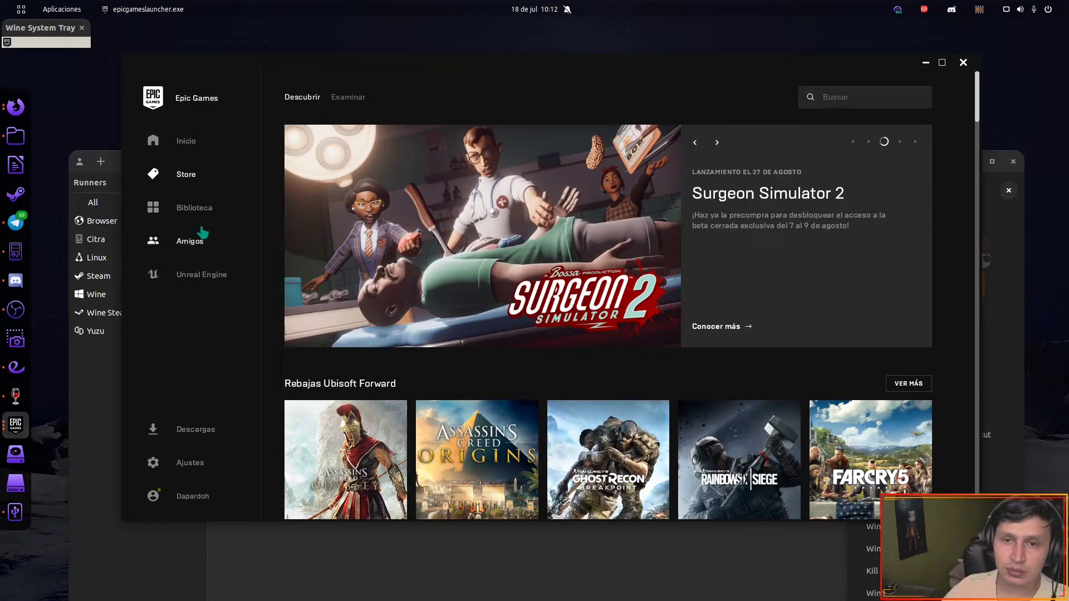
pyautogui.moveTo(544, 54); pyautogui.dragTo(540, 46)
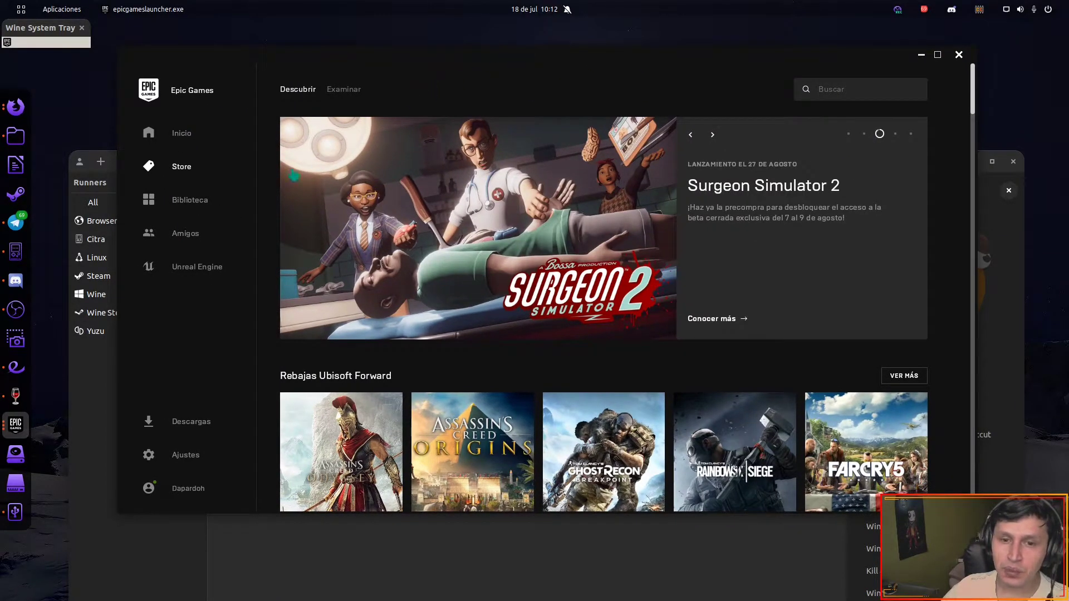
pyautogui.scroll(-9, 506, 384)
pyautogui.scroll(3, 503, 389)
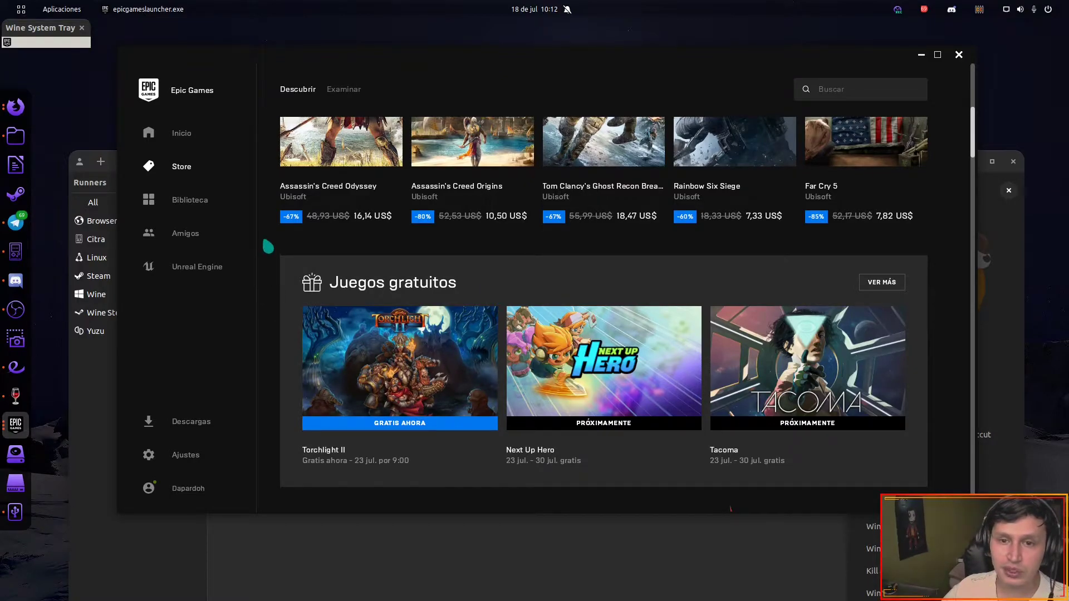
pyautogui.click(189, 201)
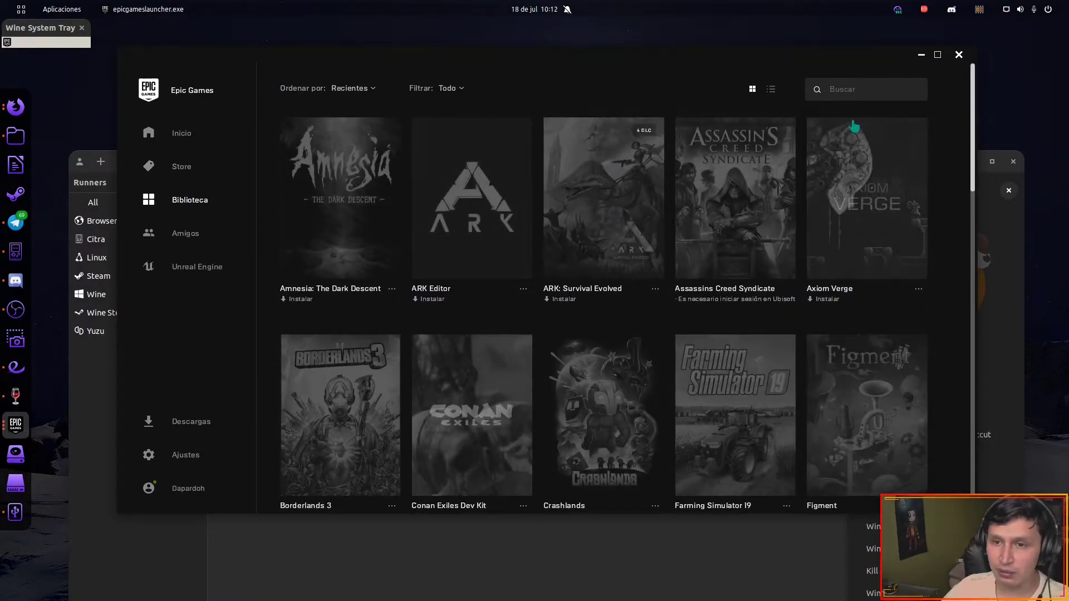
pyautogui.scroll(-15, 918, 176)
pyautogui.click(508, 210)
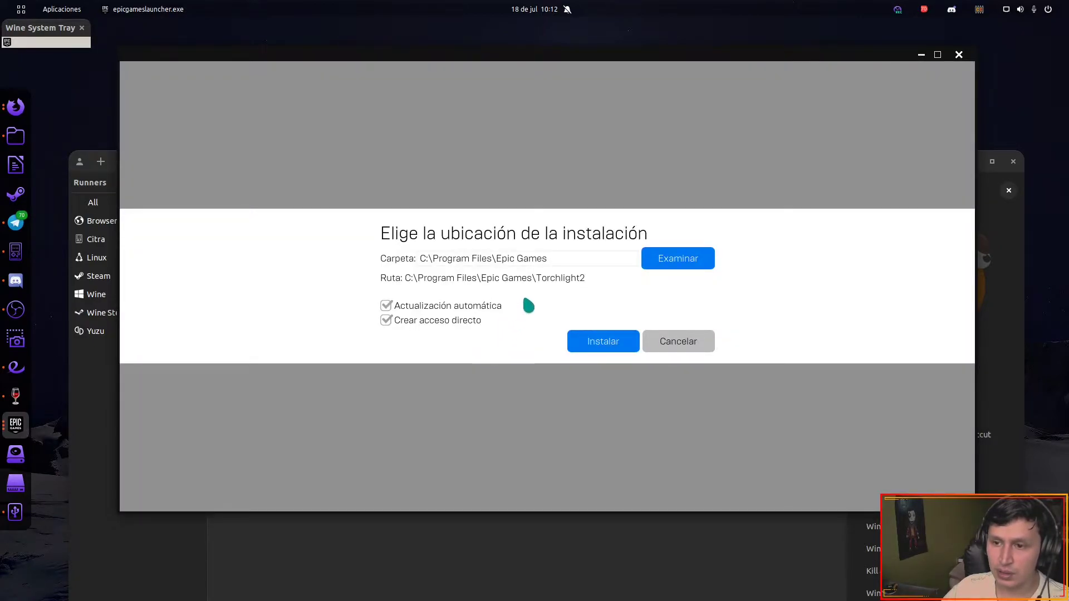
pyautogui.press('Return')
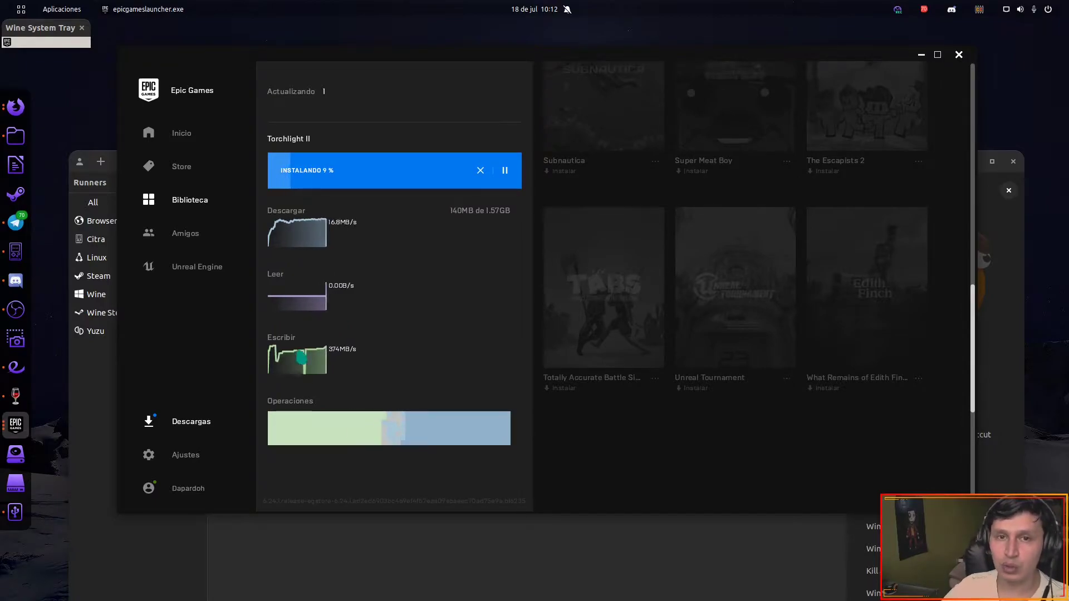
# Switch to Firefox and examine the minimum and recommended Windows specifications on the Torchlight II store page.
pyautogui.click(23, 114)
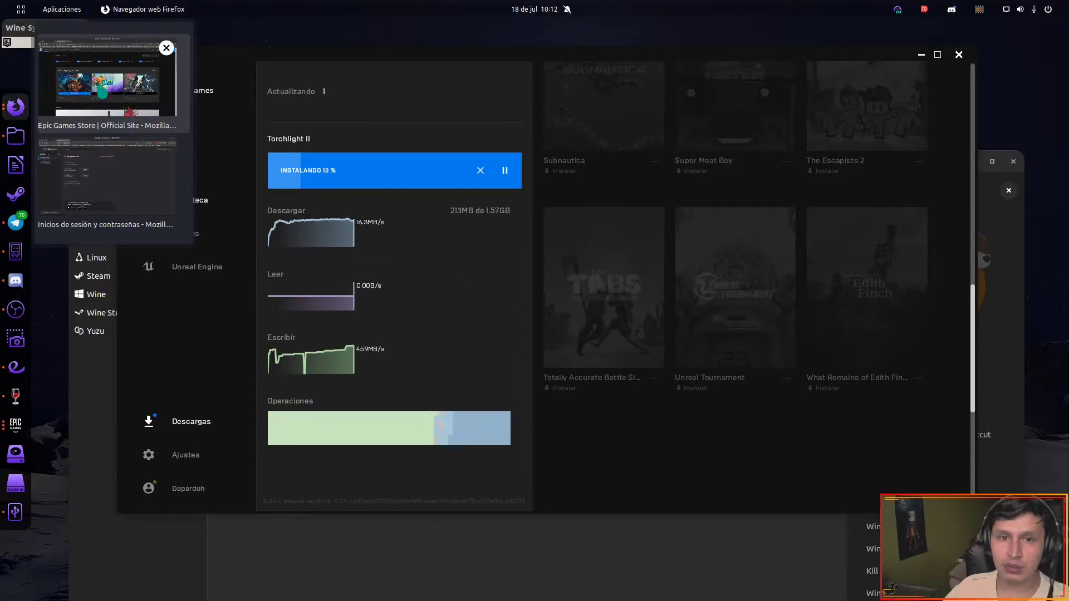
pyautogui.click(106, 123)
pyautogui.click(259, 356)
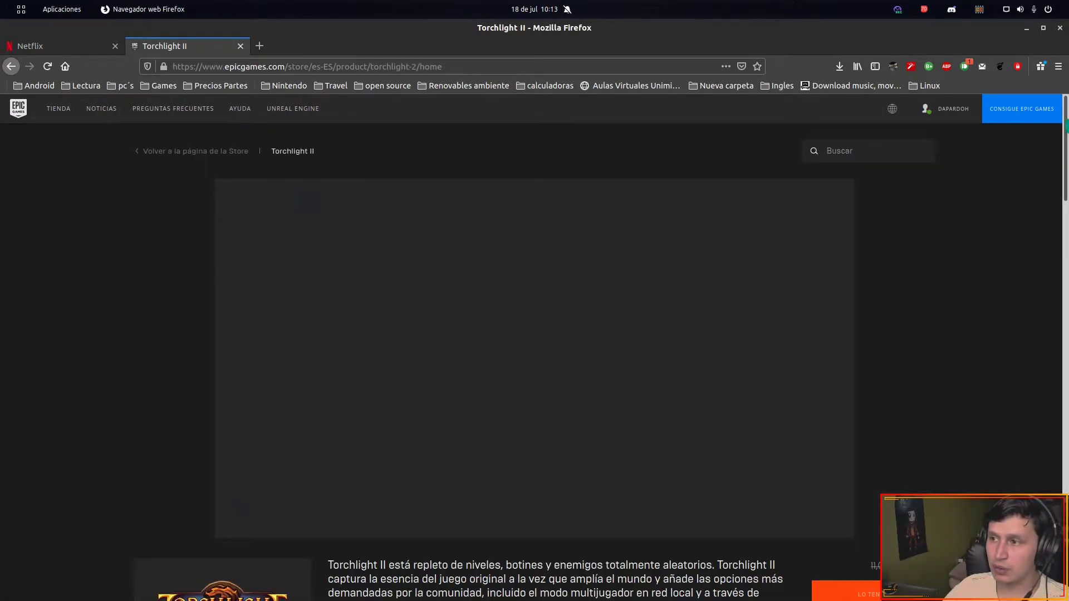
pyautogui.scroll(-10, 1049, 234)
pyautogui.scroll(-8, 1046, 261)
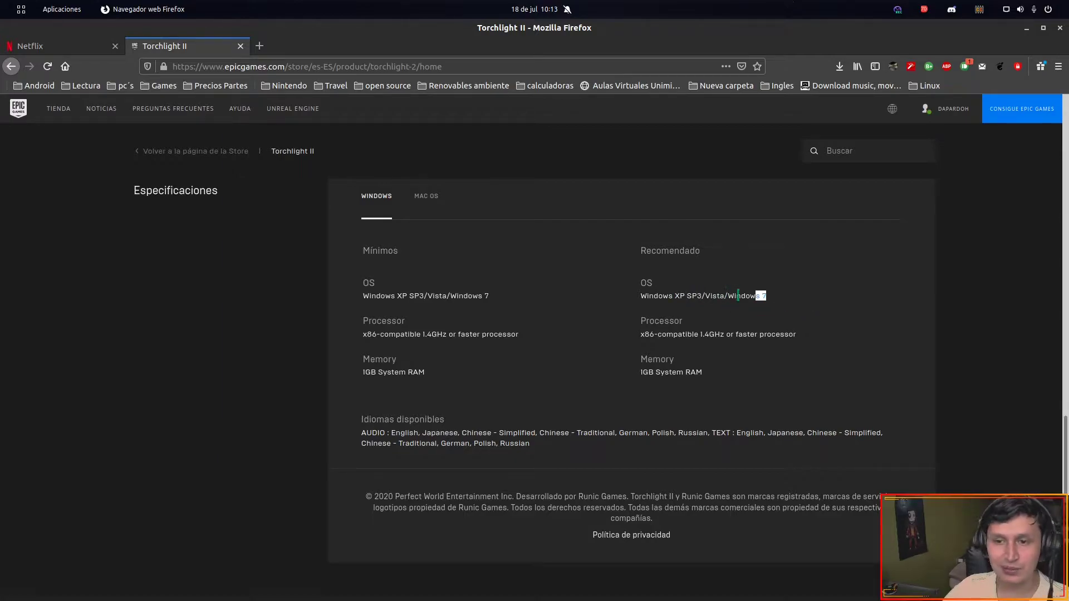
pyautogui.scroll(-1, 731, 290)
pyautogui.click(372, 342)
pyautogui.moveTo(365, 340); pyautogui.dragTo(384, 341)
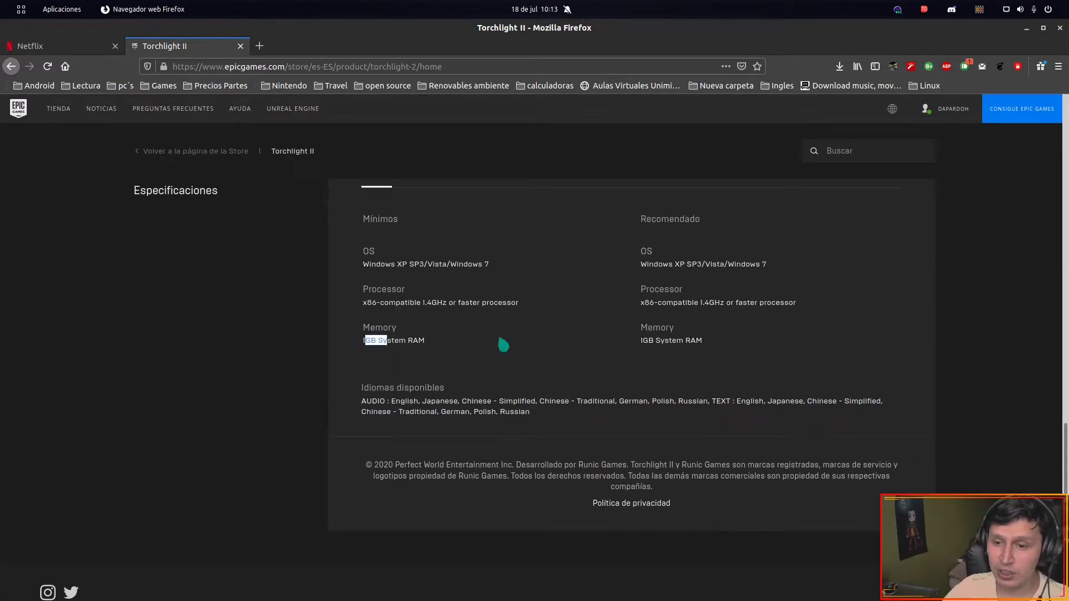
pyautogui.moveTo(643, 340); pyautogui.dragTo(661, 342)
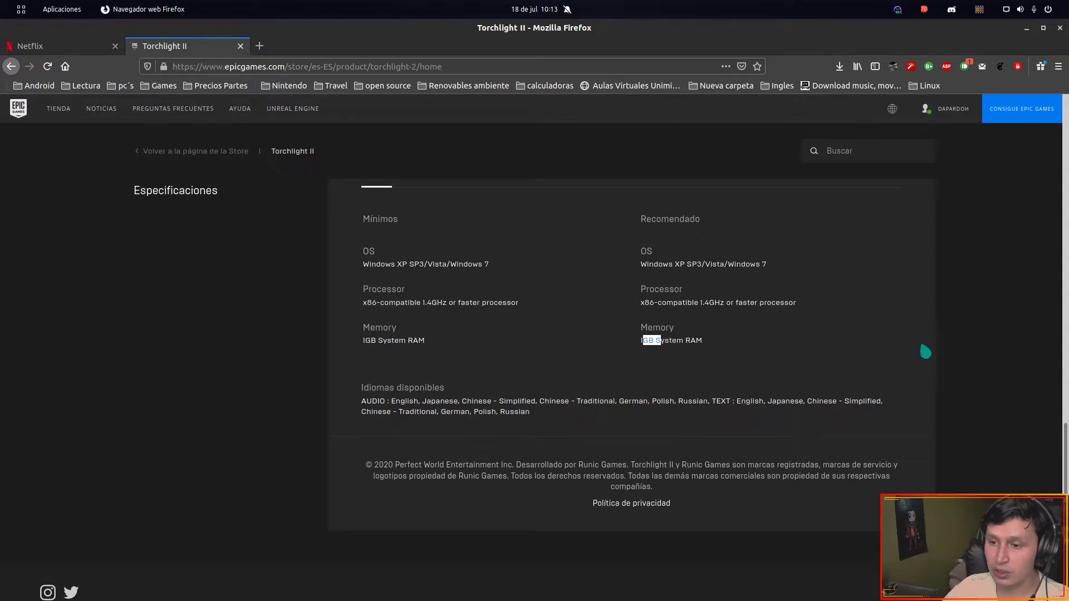
pyautogui.scroll(3, 925, 352)
pyautogui.scroll(-3, 926, 348)
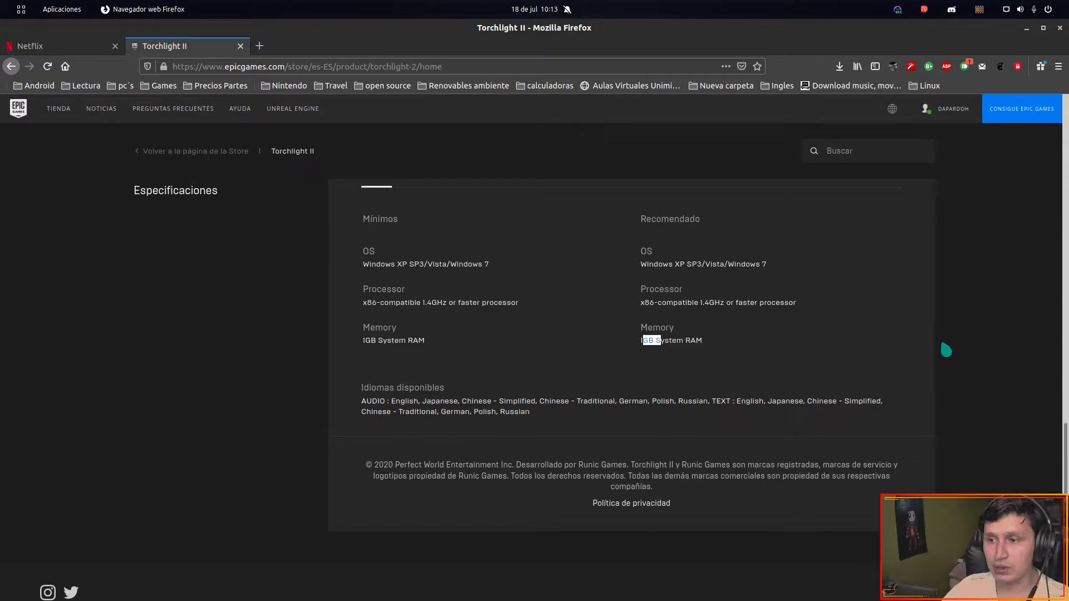
pyautogui.scroll(3, 954, 362)
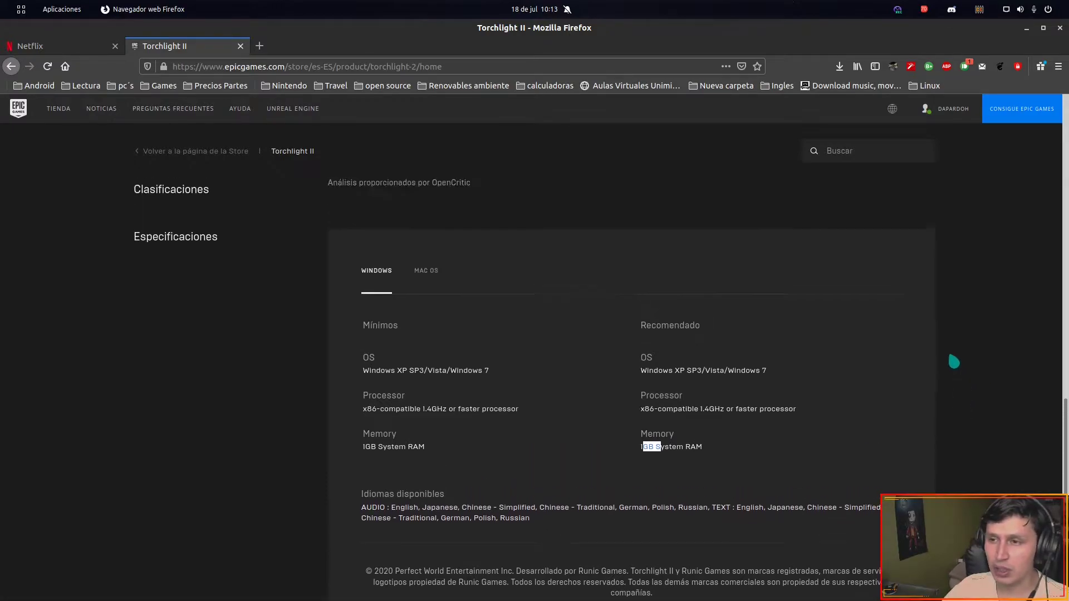
pyautogui.scroll(8, 955, 336)
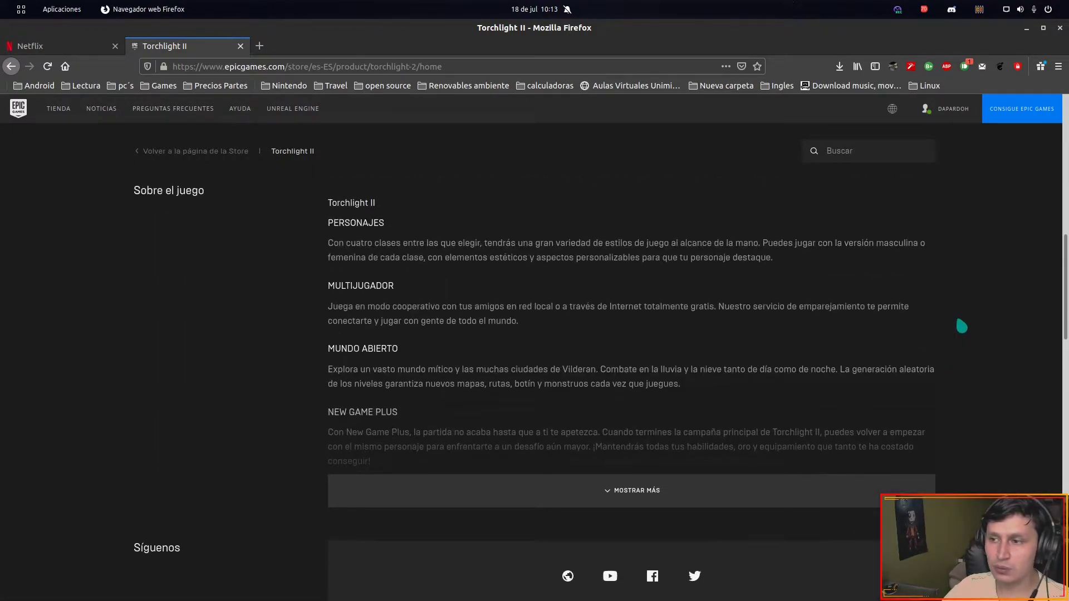
pyautogui.scroll(-8, 968, 326)
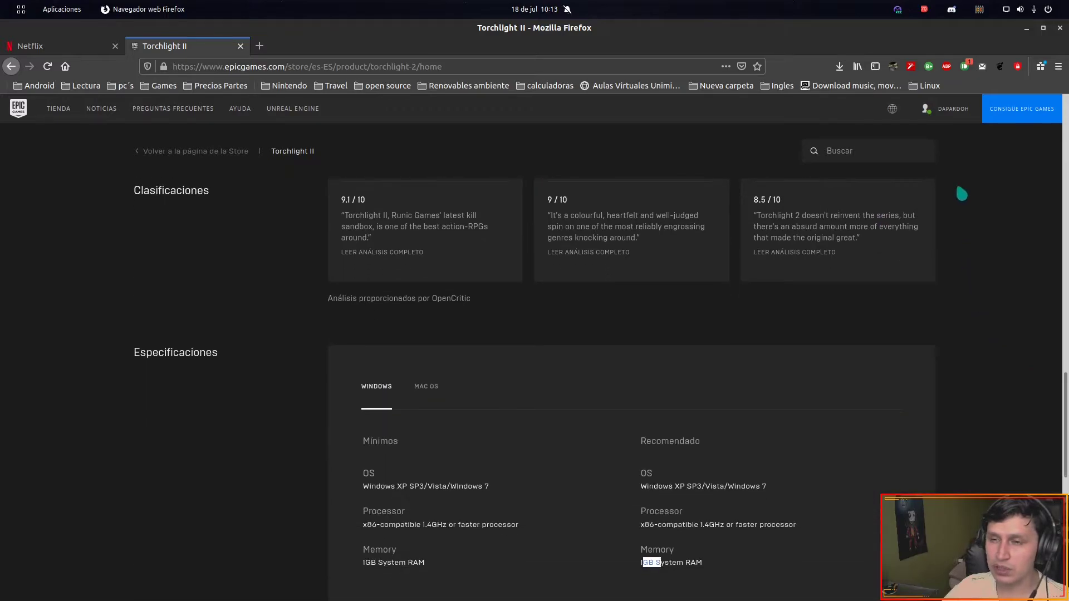
# Minimise the browser and launch Torchlight II from the Epic Games library.
pyautogui.click(1028, 29)
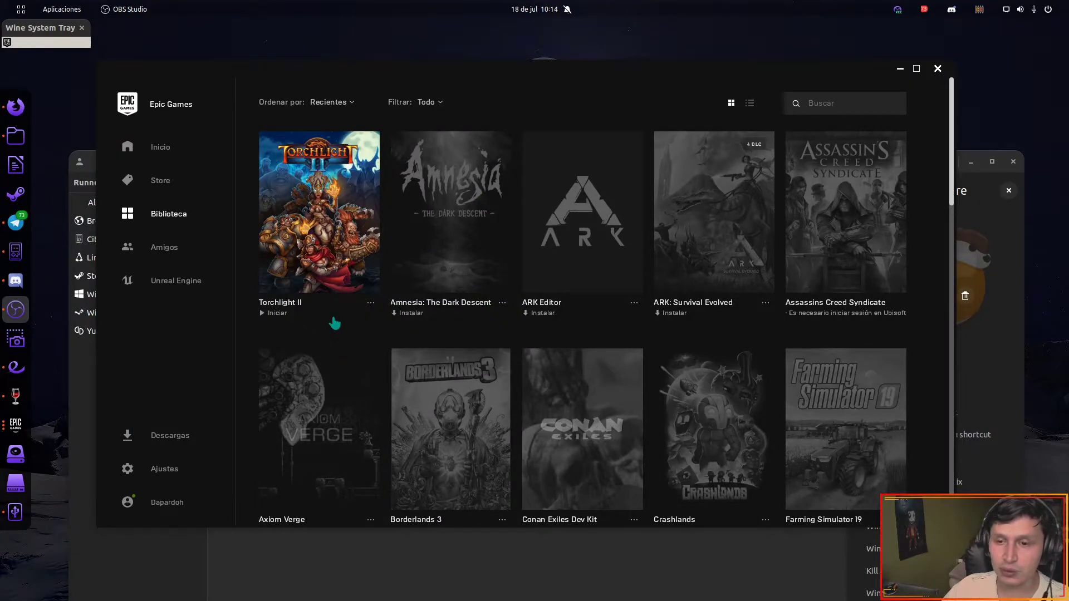
pyautogui.click(306, 255)
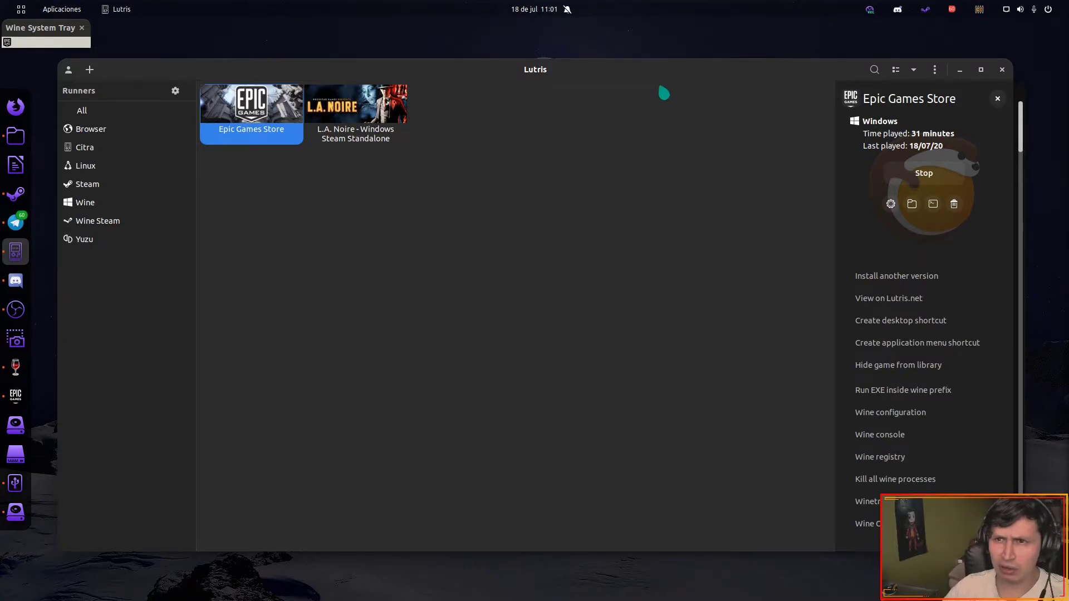
# In the file manager, copy parche_castellano.mod from the torch español folder in Descargas, and open a second file manager window.
pyautogui.moveTo(654, 67); pyautogui.dragTo(626, 64)
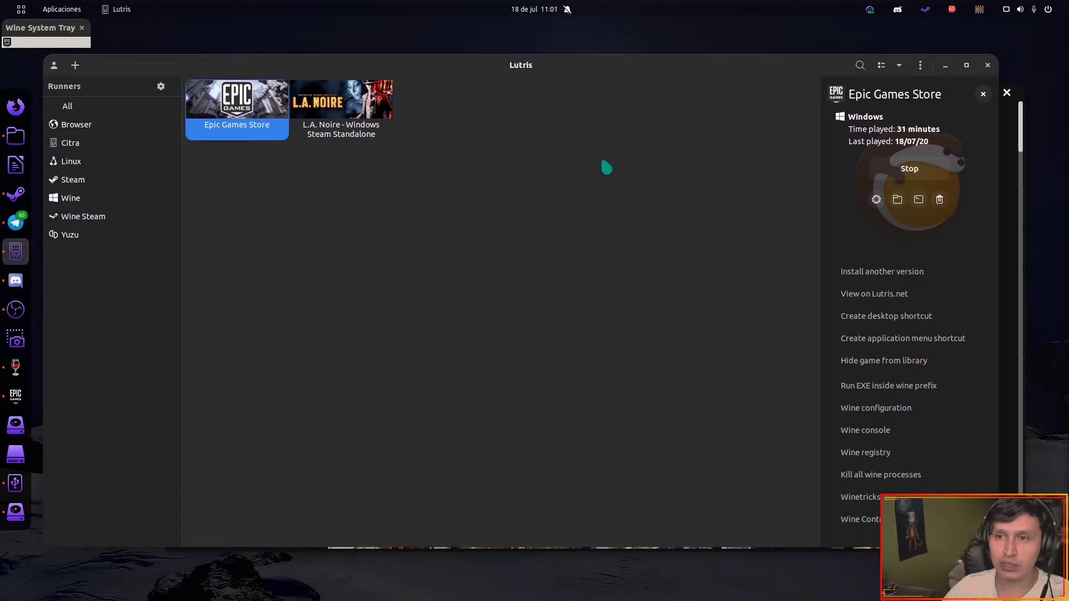
pyautogui.click(15, 137)
pyautogui.moveTo(284, 50); pyautogui.dragTo(425, 81)
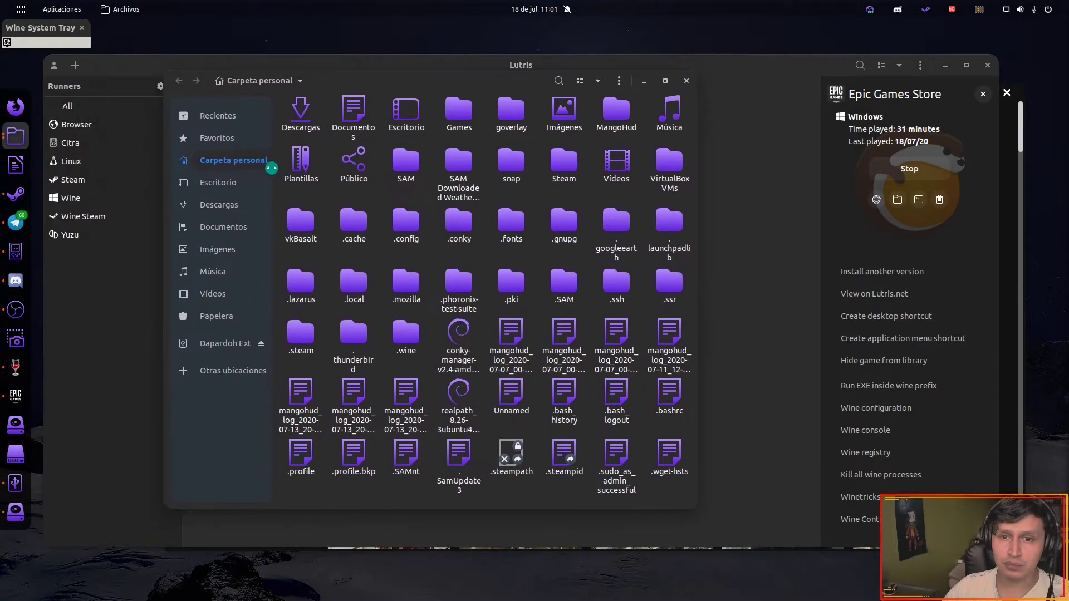
pyautogui.click(221, 205)
pyautogui.doubleClick(301, 125)
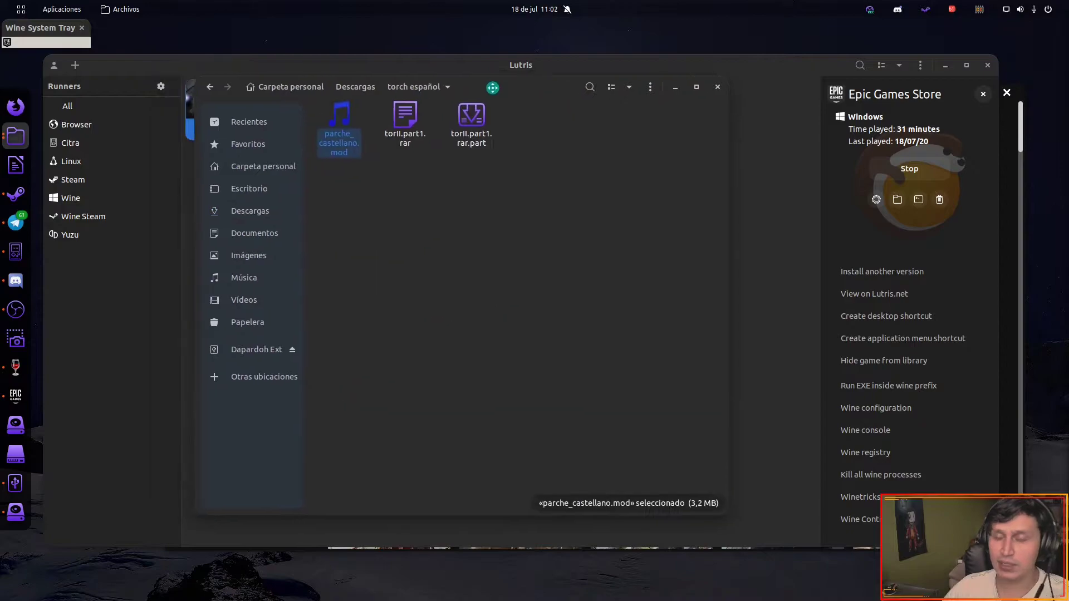
pyautogui.rightClick(383, 146)
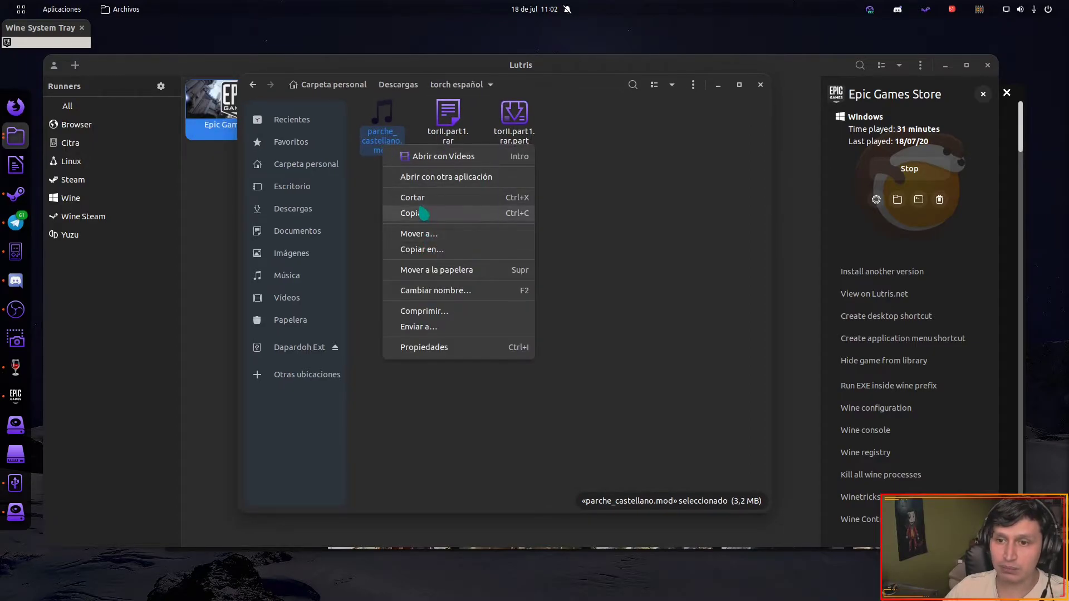
pyautogui.click(424, 213)
pyautogui.middleClick(16, 136)
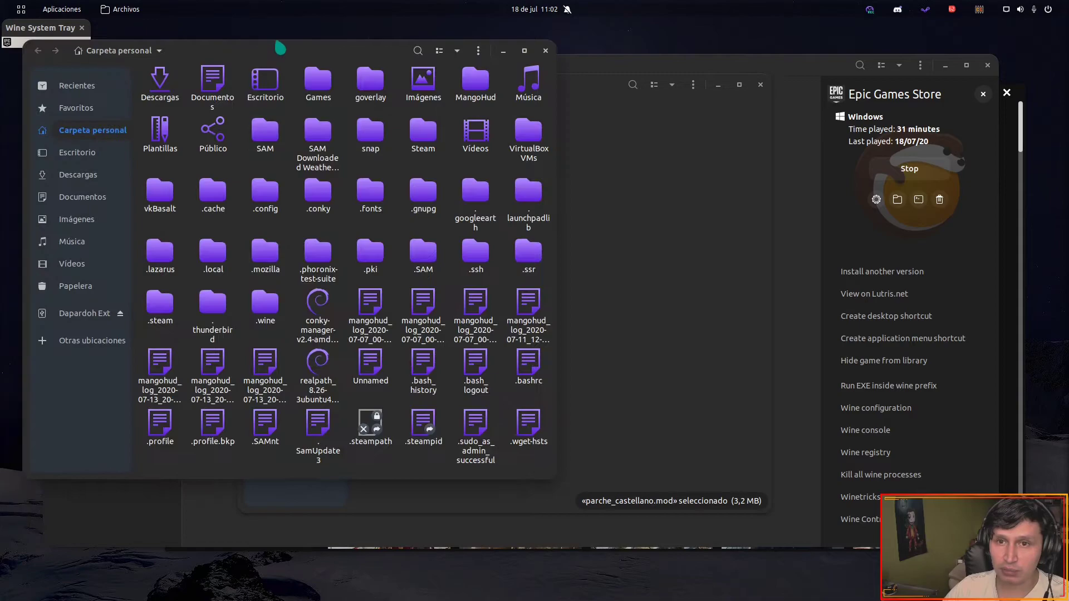